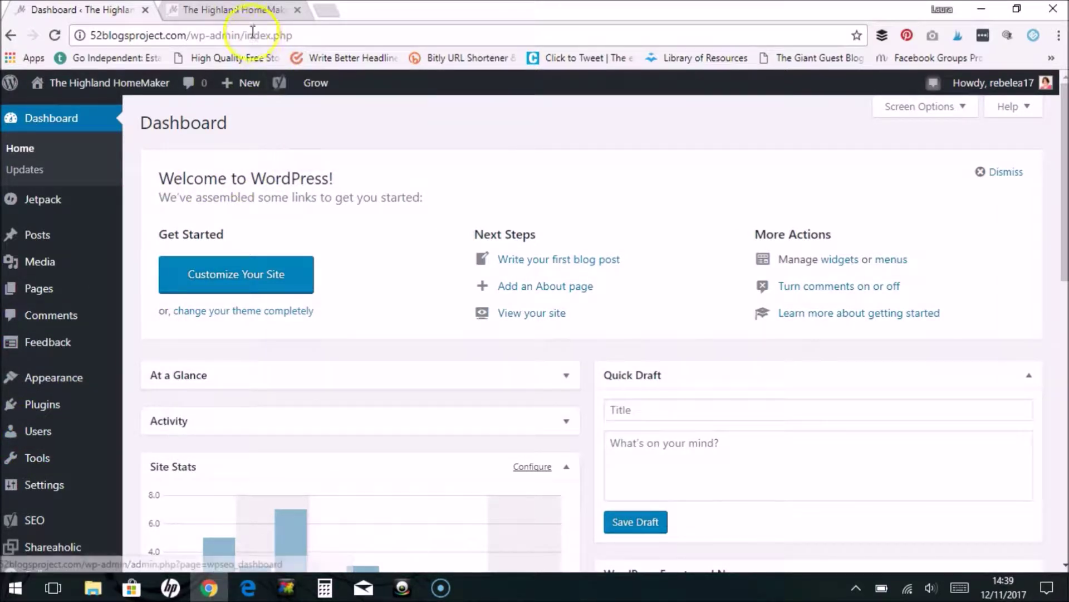
Scroll the live blog to its footer, which has only copyright and theme credit, then return to the Dashboard
left_click(241, 9)
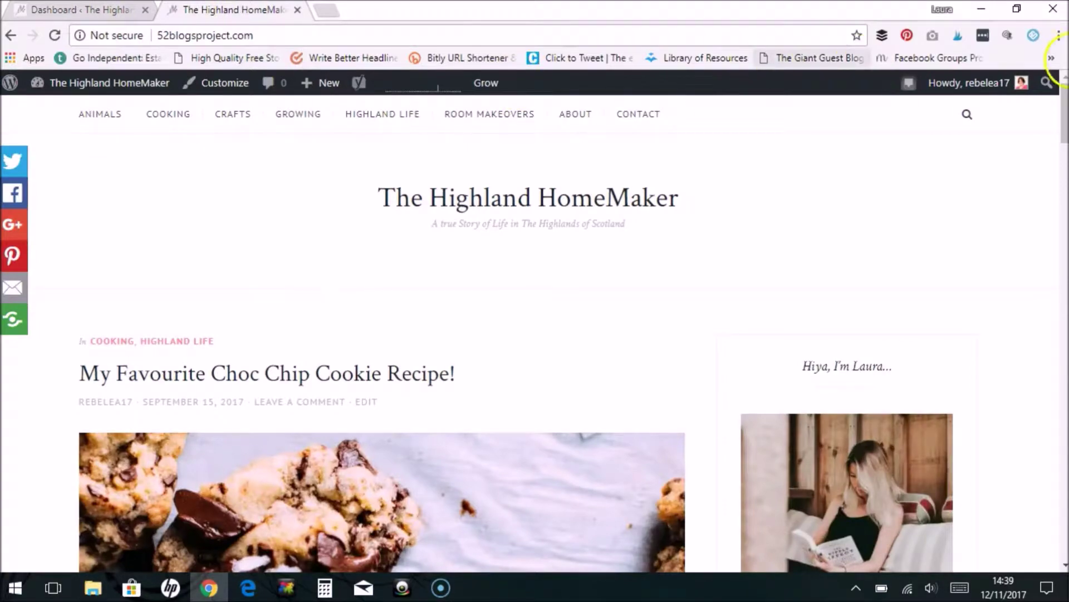
left_click_drag(1064, 109, 1061, 397)
left_click_drag(1049, 460, 1055, 534)
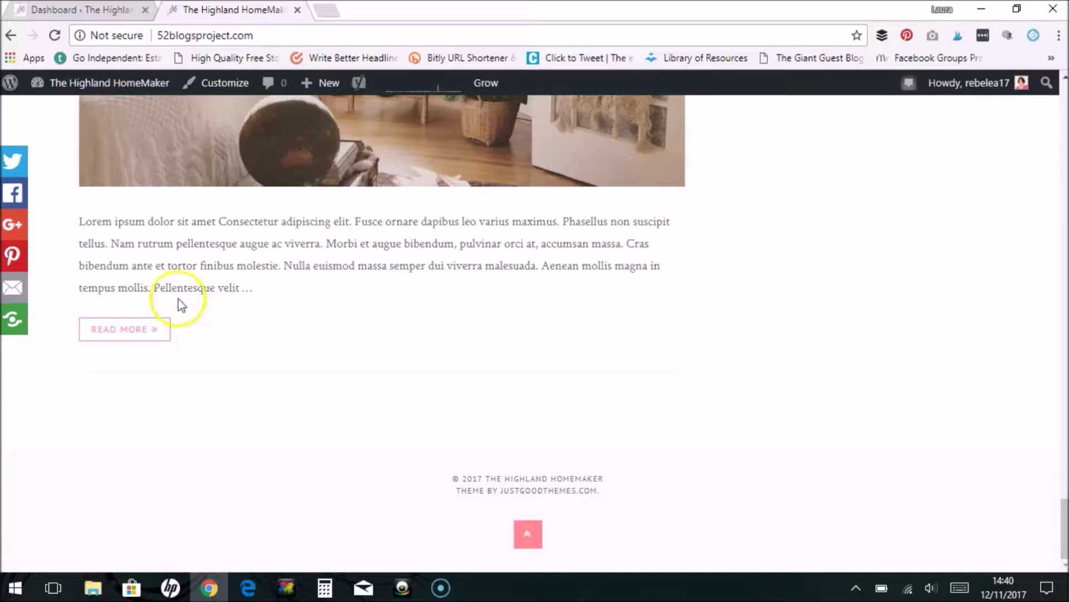
left_click(82, 11)
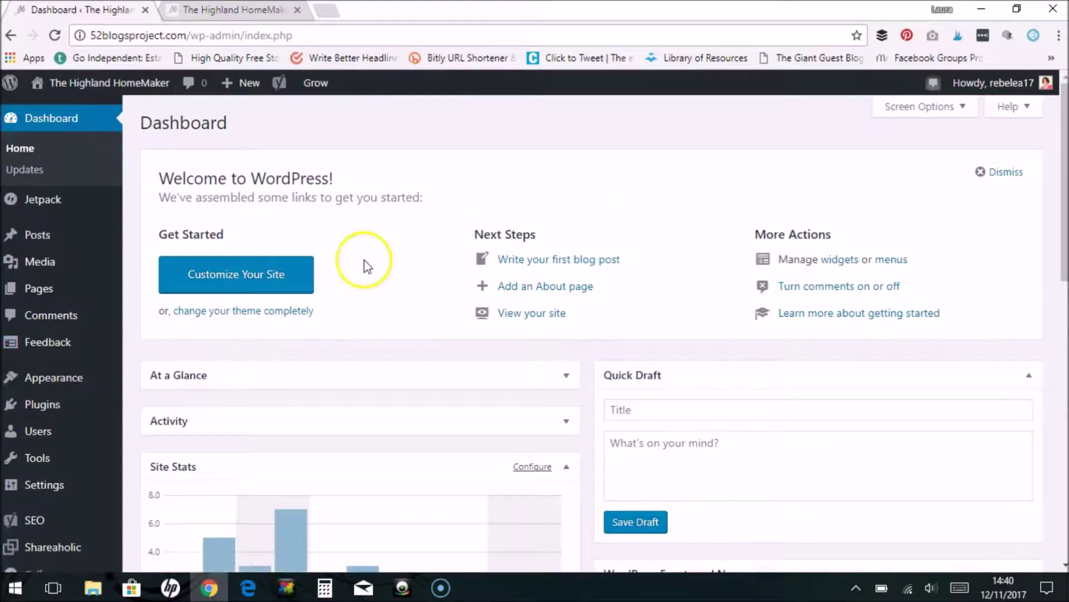
Go to Appearance > Widgets and collapse the Sidebar area to reveal the three Footer Columns
mouse_move(11, 400)
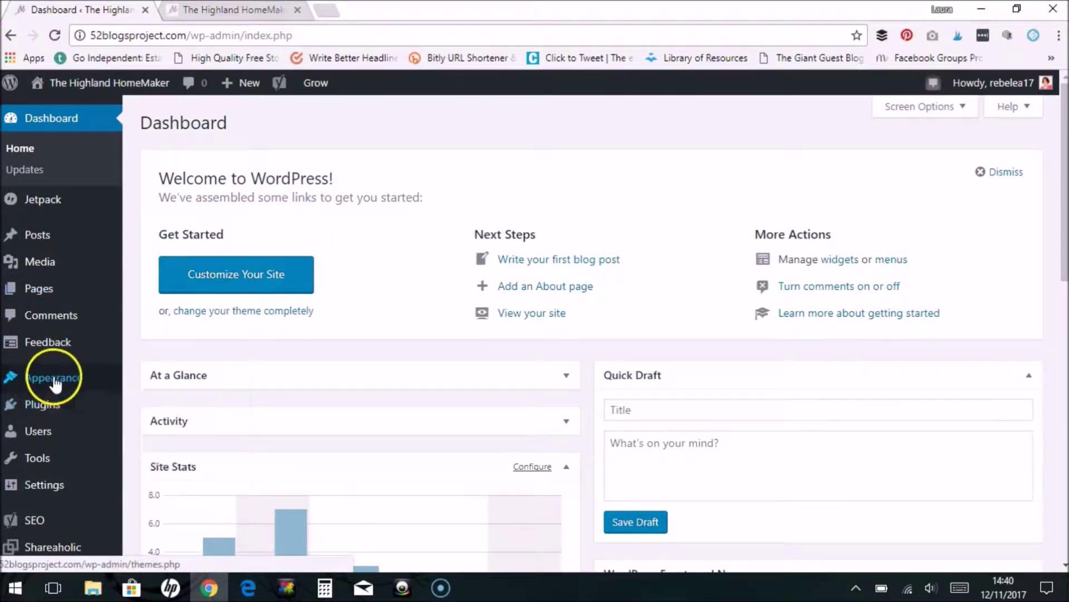
mouse_move(41, 377)
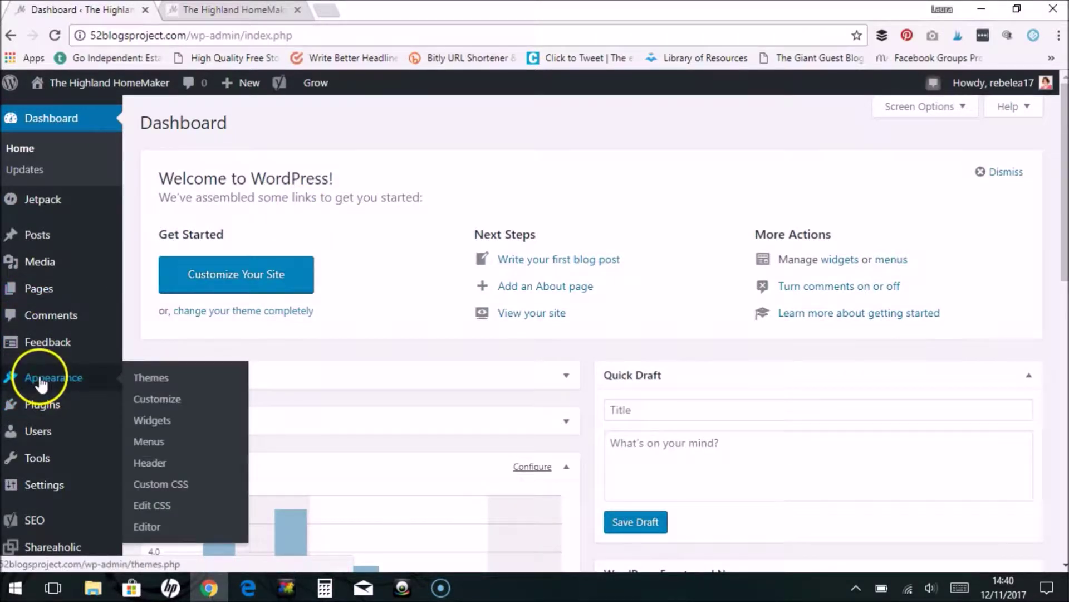
left_click(150, 423)
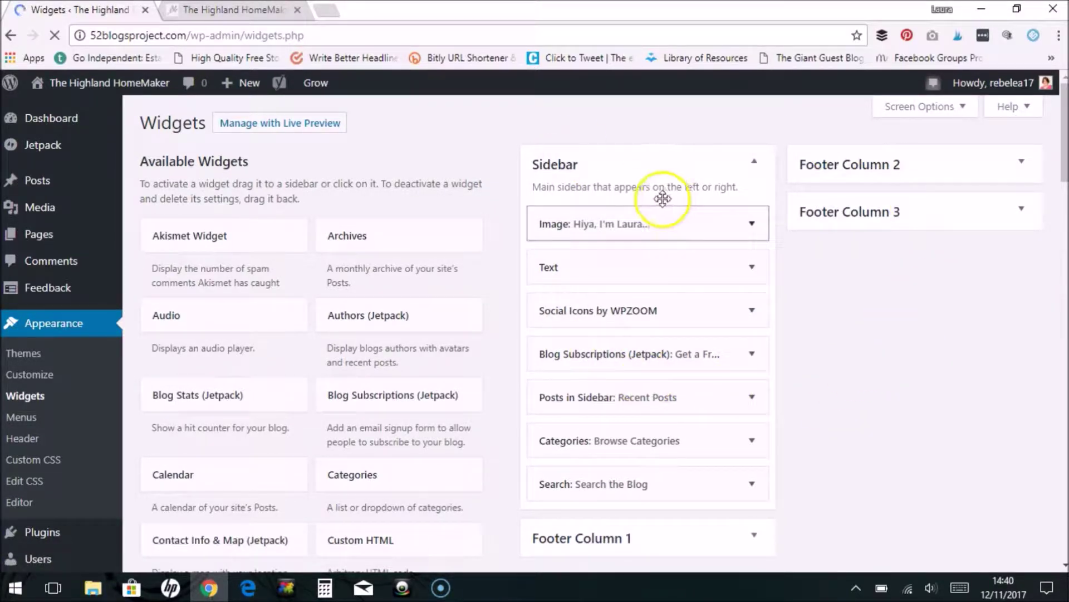
left_click(755, 163)
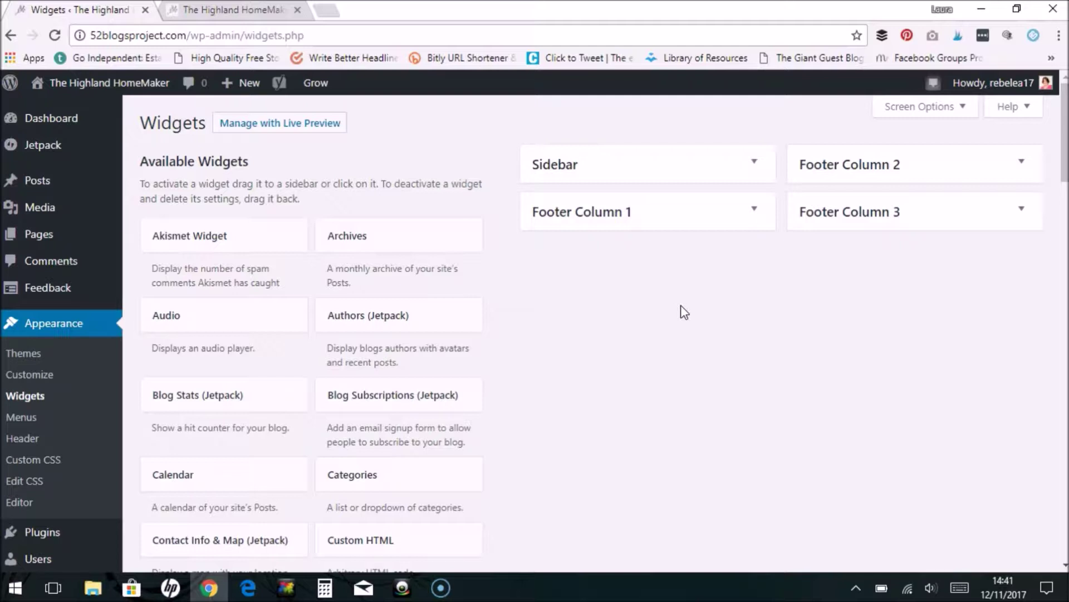
left_click(765, 327)
left_click(854, 292)
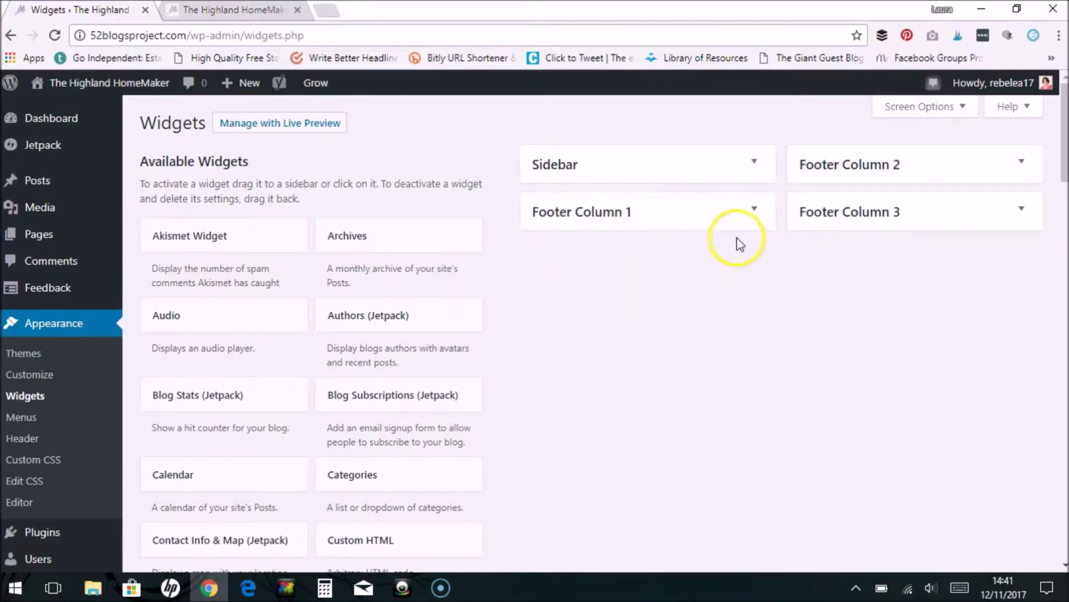
Expand the empty Footer Column 1 area and scroll through the Available Widgets list
left_click(752, 215)
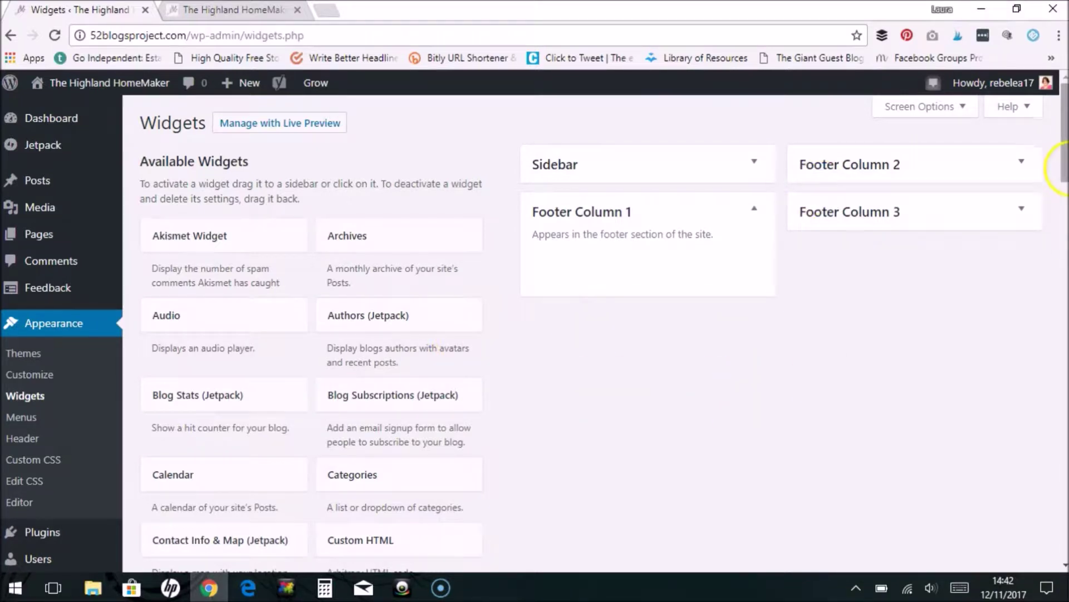
left_click_drag(1065, 173, 1058, 195)
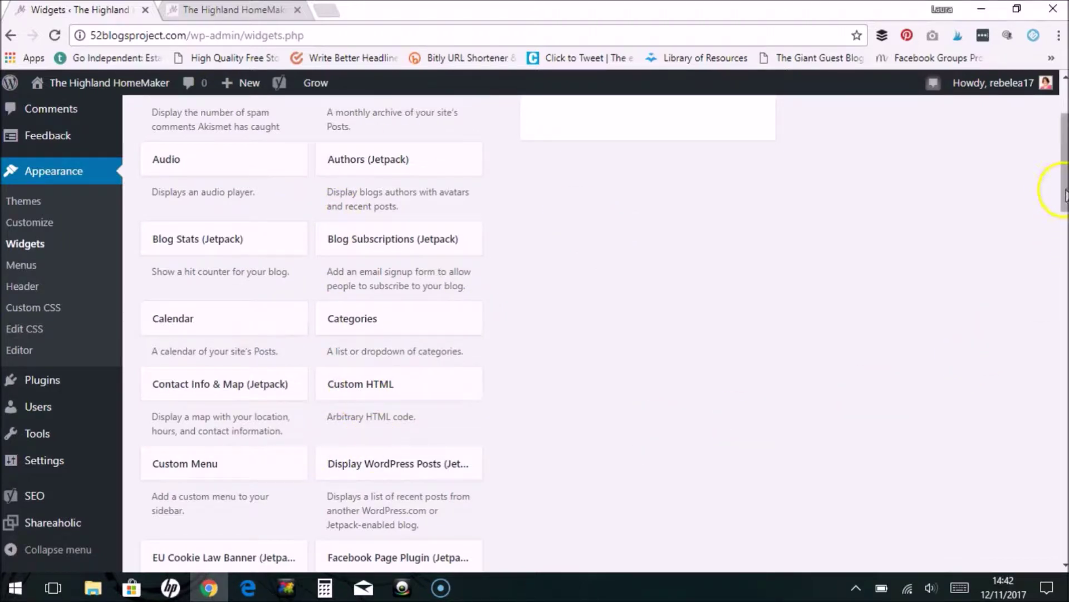
scroll(1063, 215, "down", 1)
left_click_drag(1065, 206, 1052, 160)
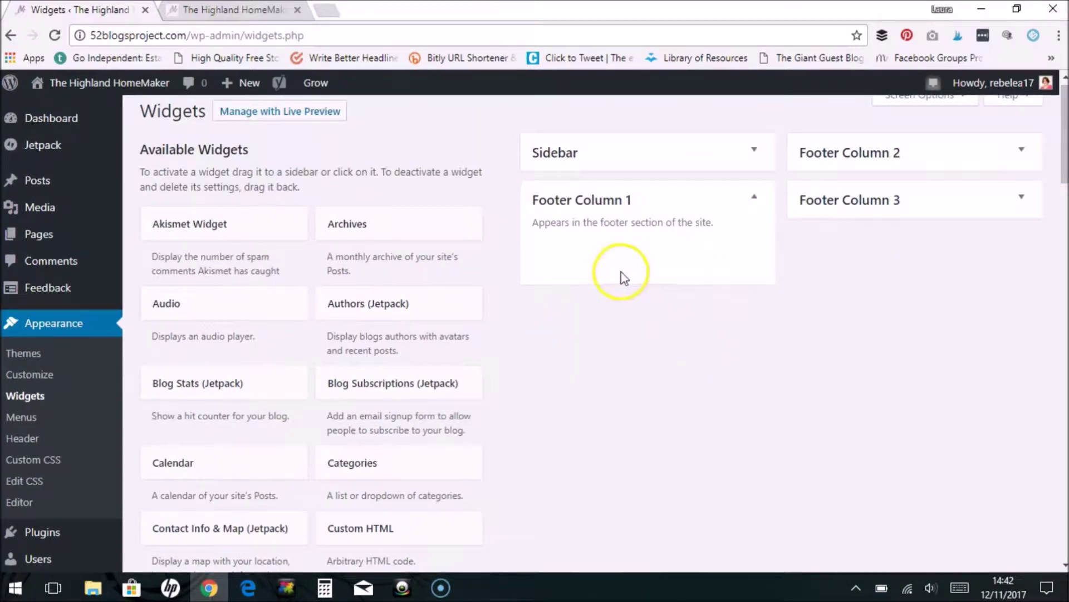
left_click_drag(1063, 180, 1063, 199)
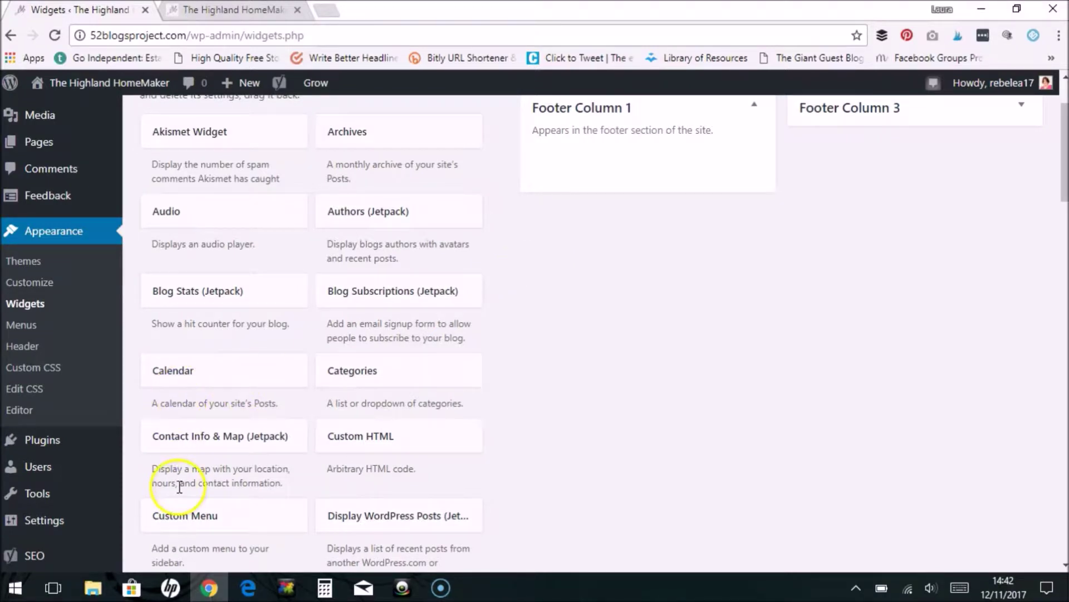
Drop a Custom Menu widget into Footer Column 1, title it 'Legal Information', choose Top Menu, and save
left_click_drag(178, 520, 590, 155)
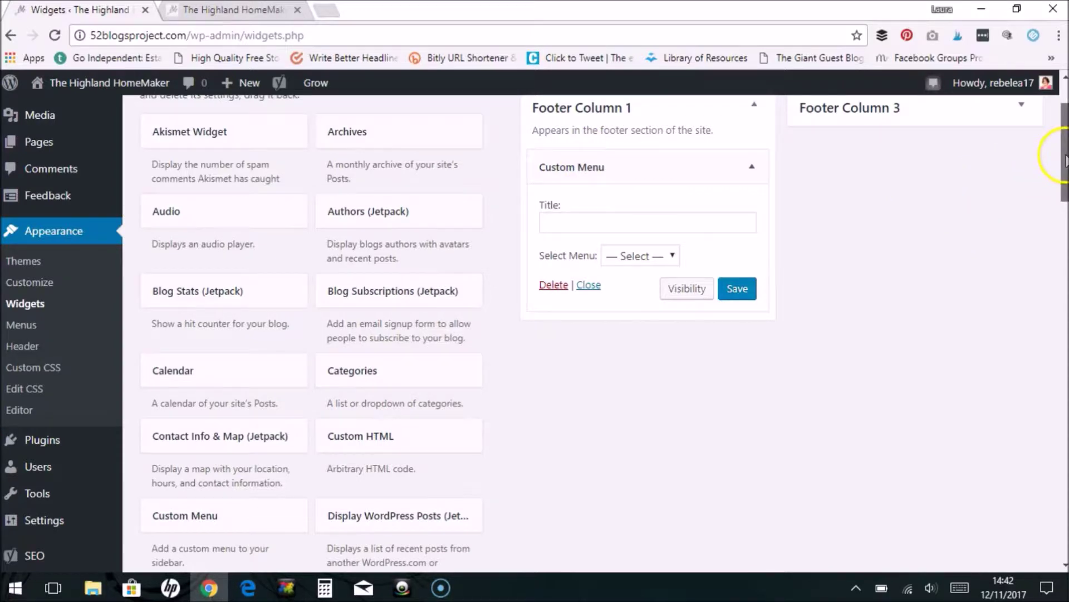
scroll(1051, 153, "up", 1)
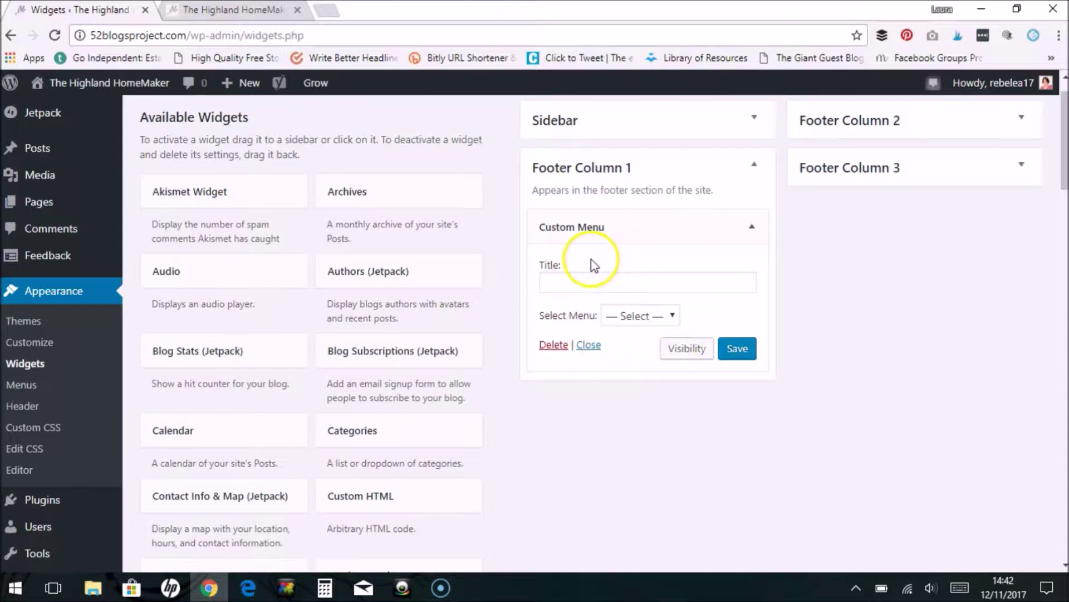
left_click(627, 288)
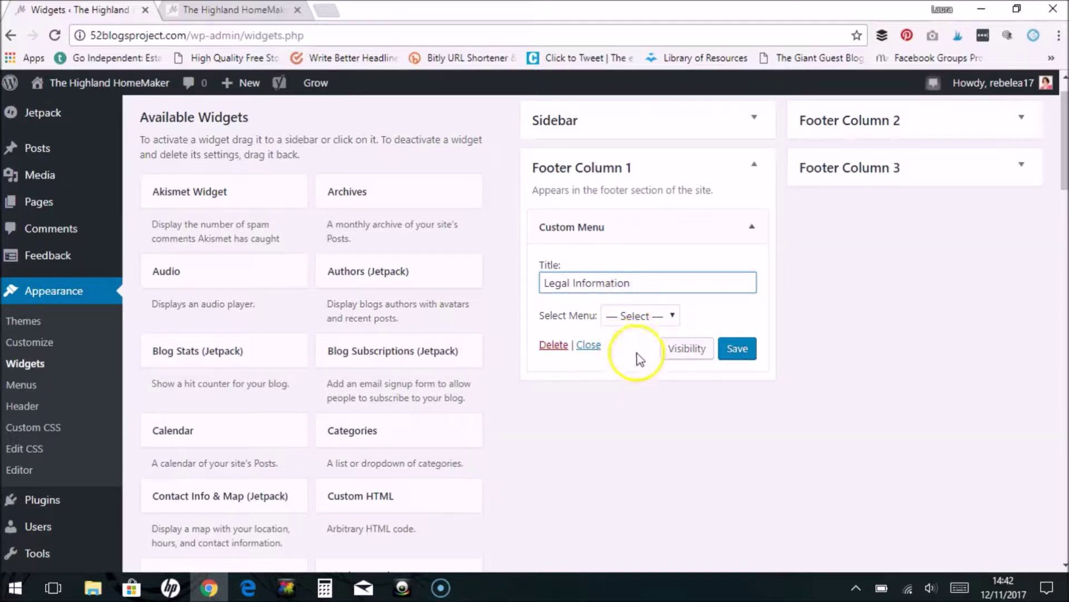
left_click(655, 322)
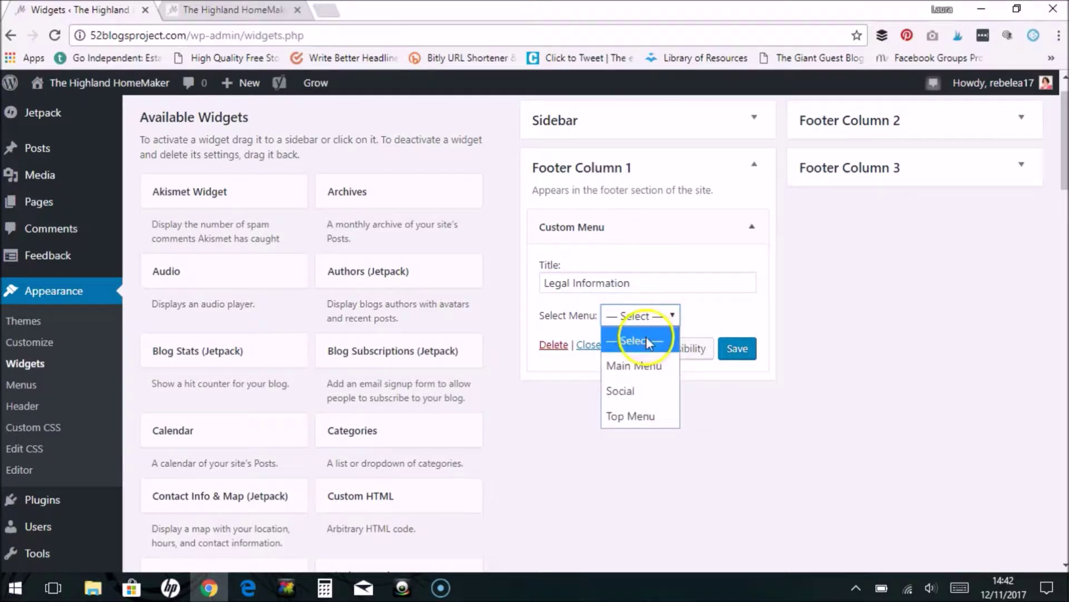
left_click(636, 419)
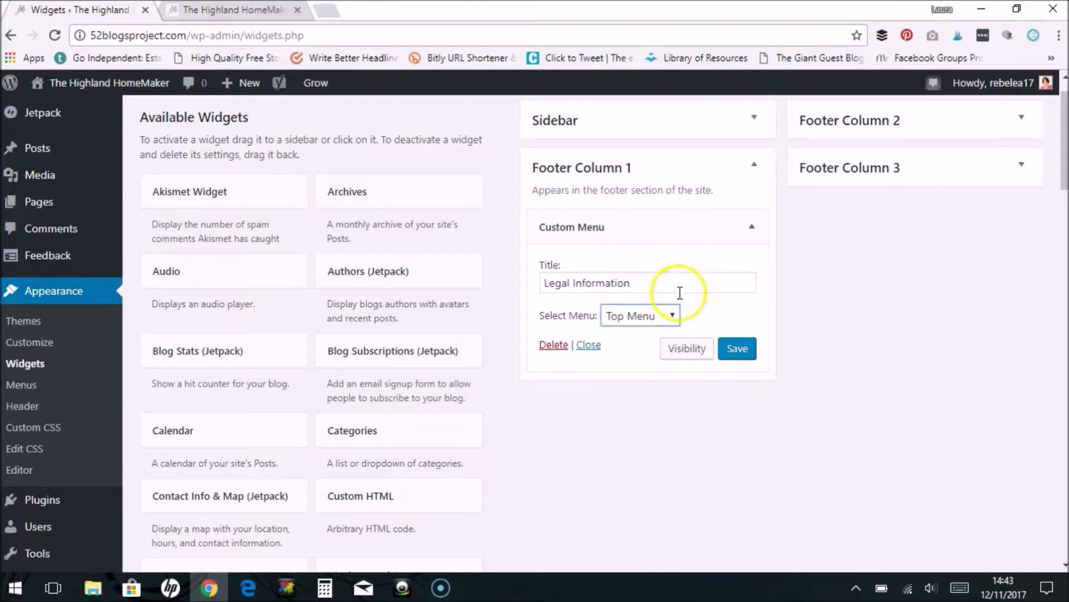
left_click(738, 349)
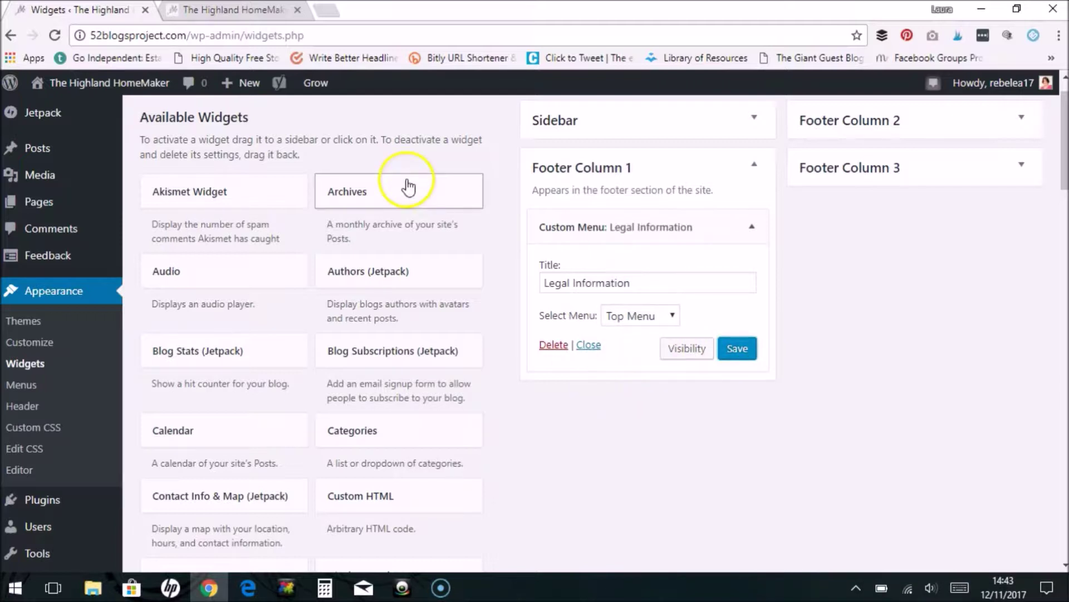
Reload the live site, test a Legal Information footer link, then return to the Widgets page
left_click(236, 10)
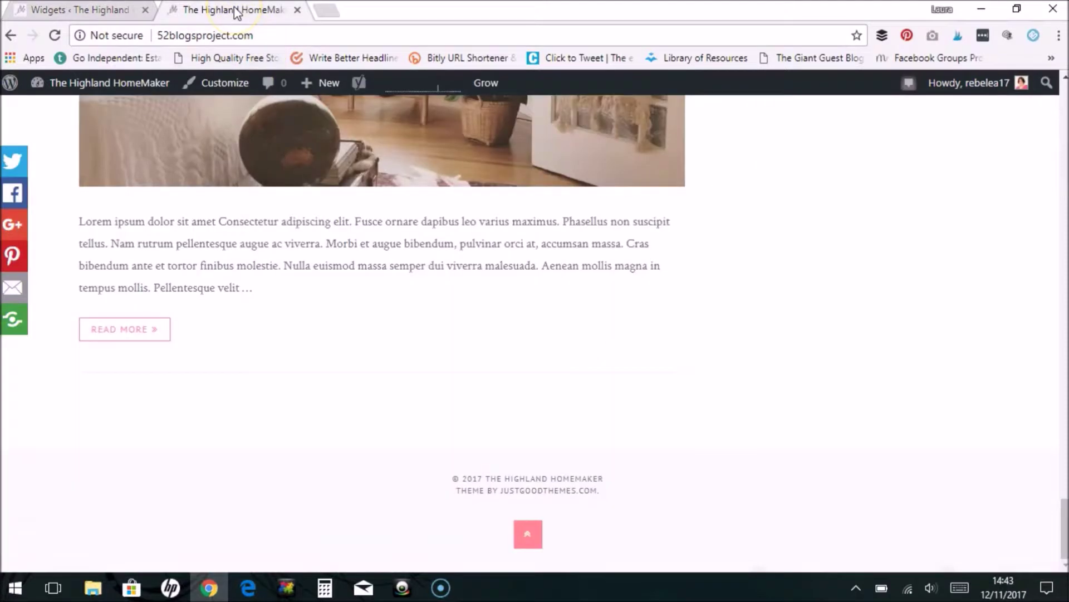
left_click(55, 36)
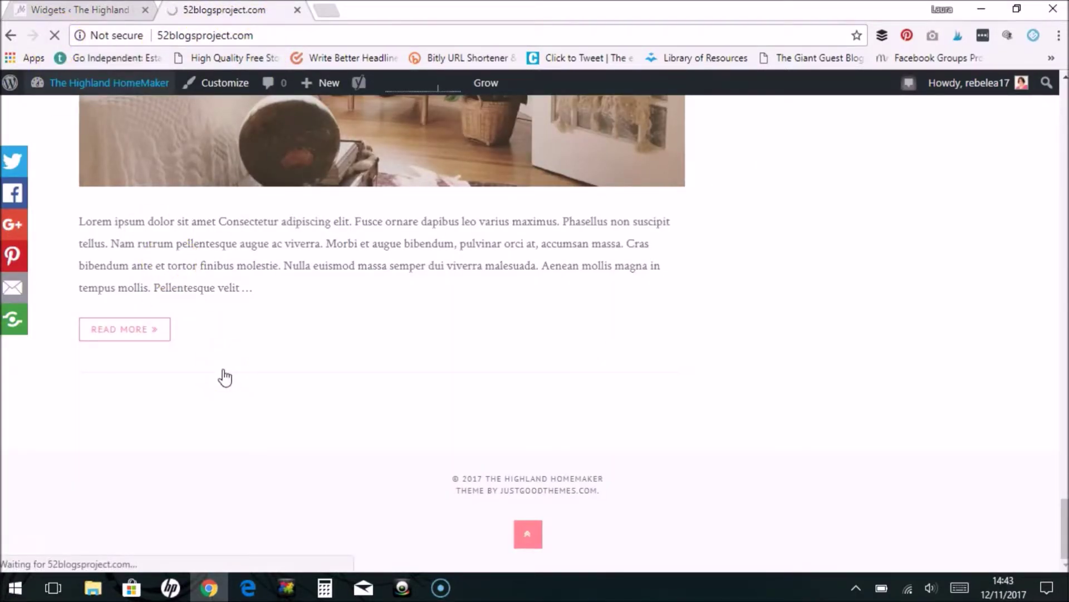
left_click(390, 352)
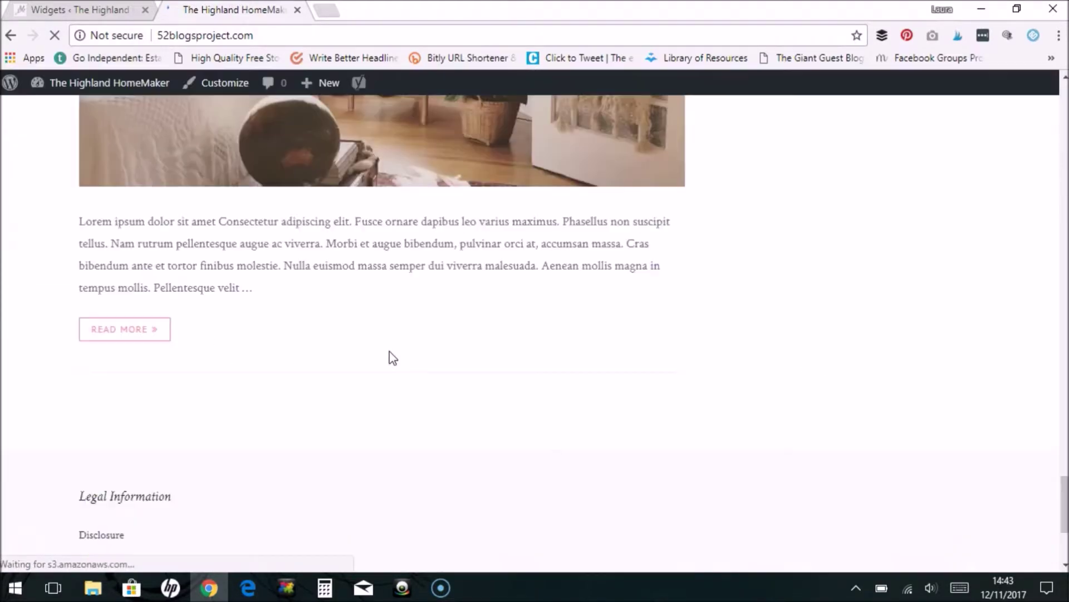
scroll(390, 357, "down", 3)
left_click(753, 501)
left_click(282, 474)
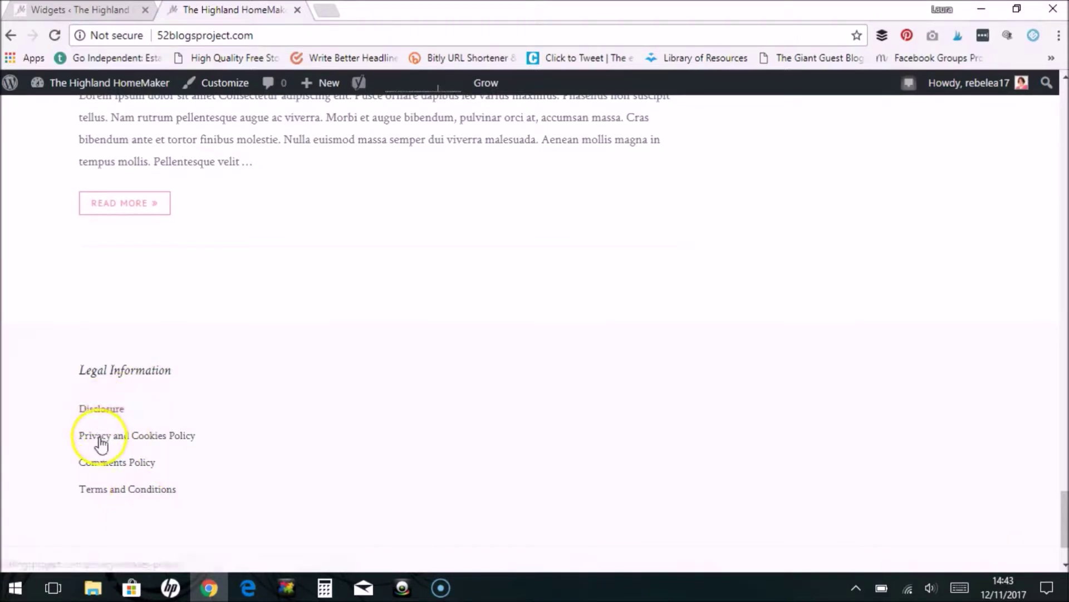
left_click(96, 489)
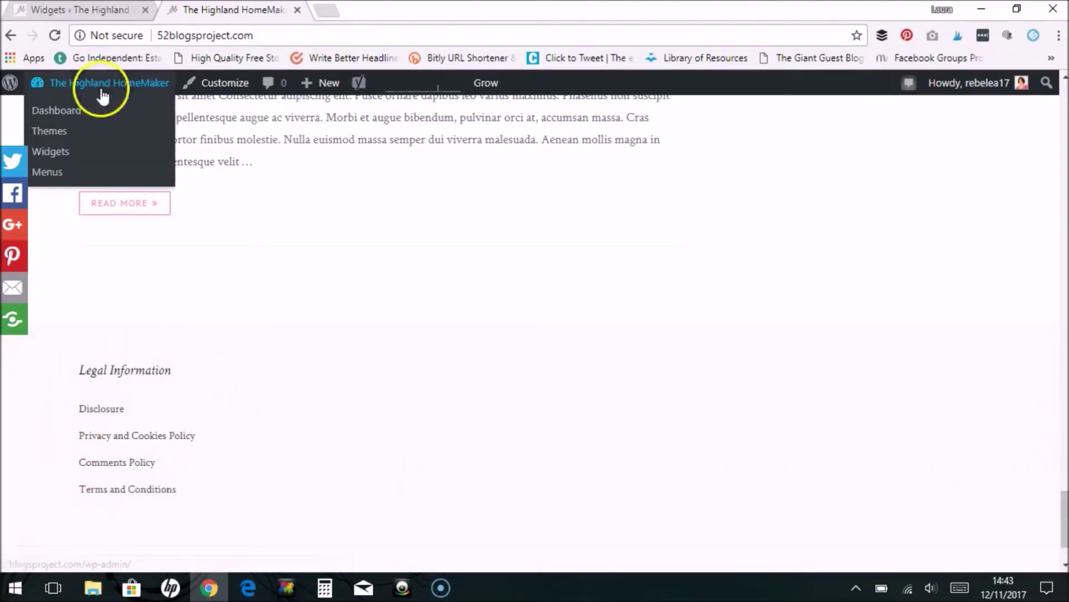
left_click(87, 8)
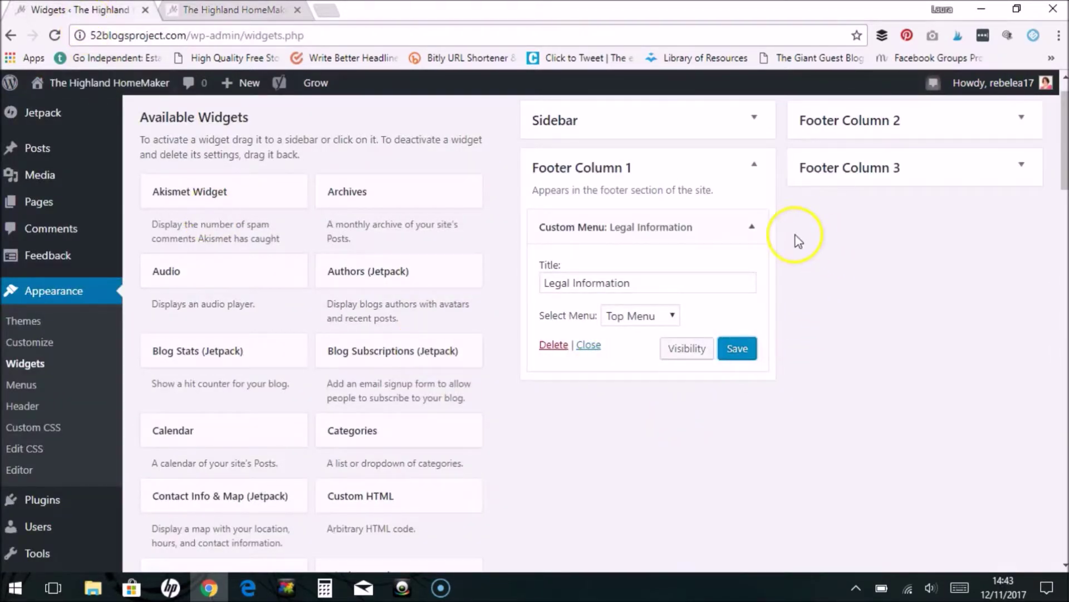
Collapse the Legal Information widget and drag a Text widget into Footer Column 2
left_click(751, 231)
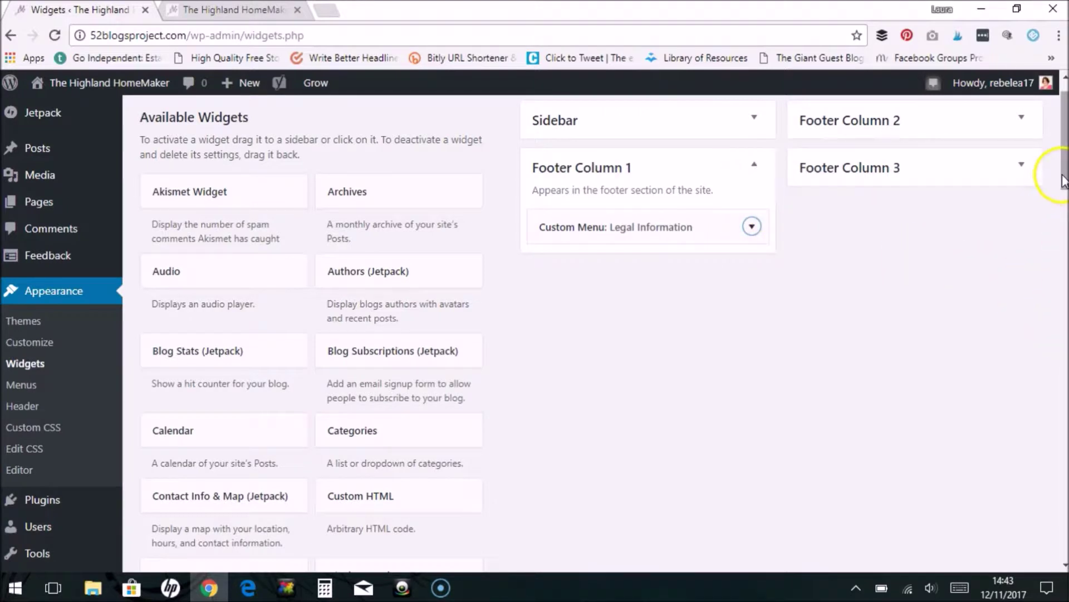
scroll(1063, 161, "up", 2)
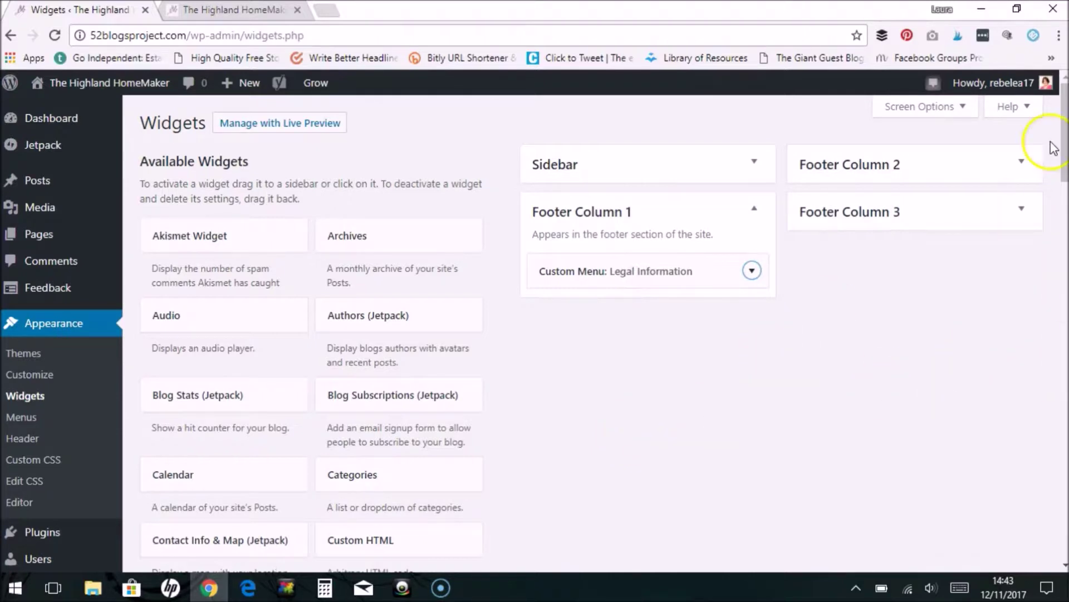
left_click_drag(1064, 119, 1046, 376)
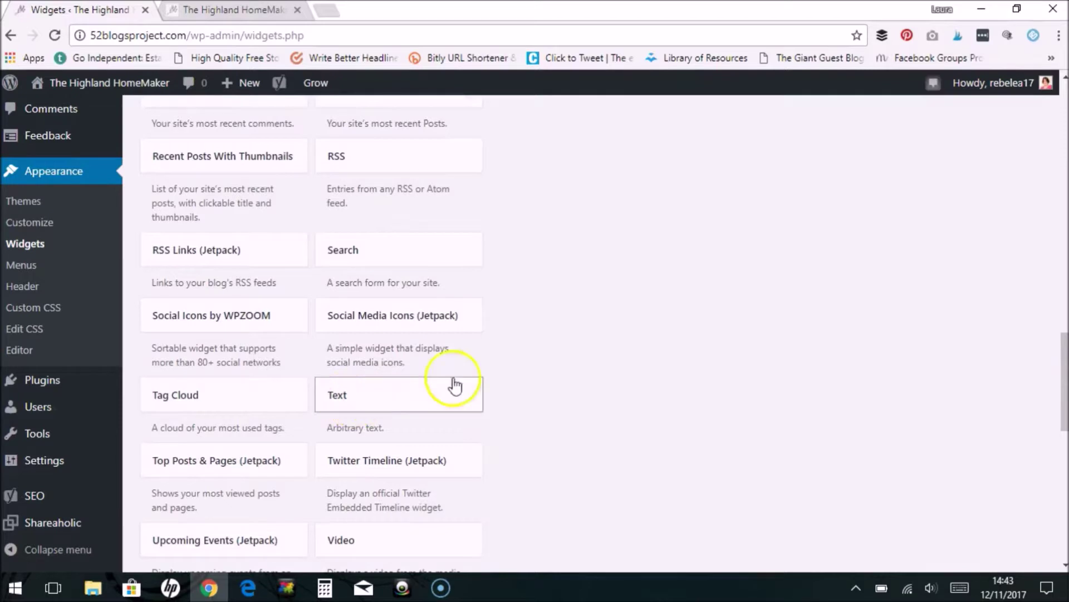
left_click_drag(454, 384, 869, 214)
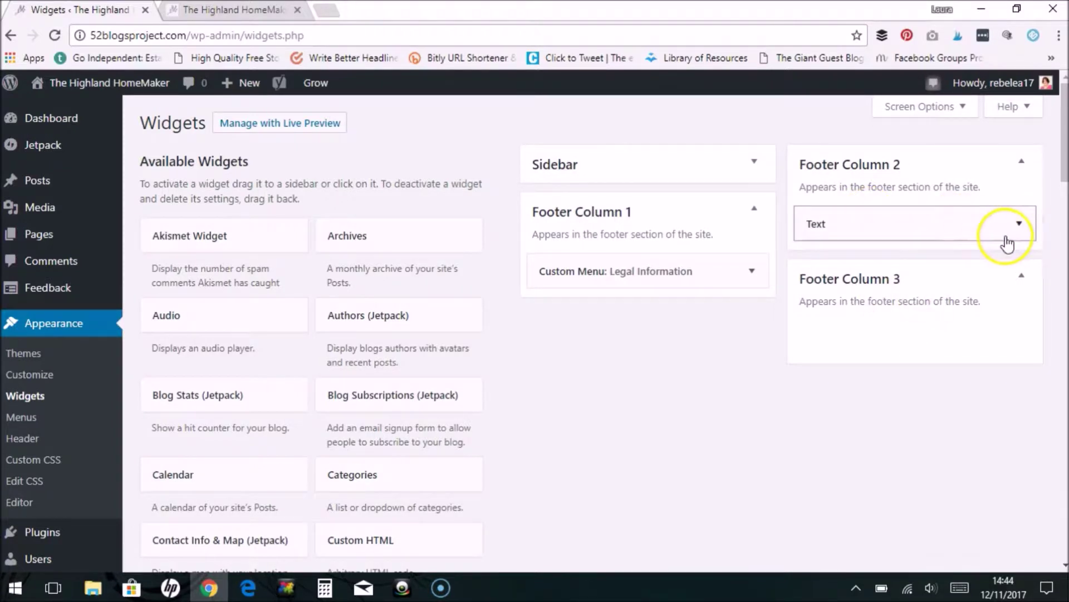
left_click(1019, 226)
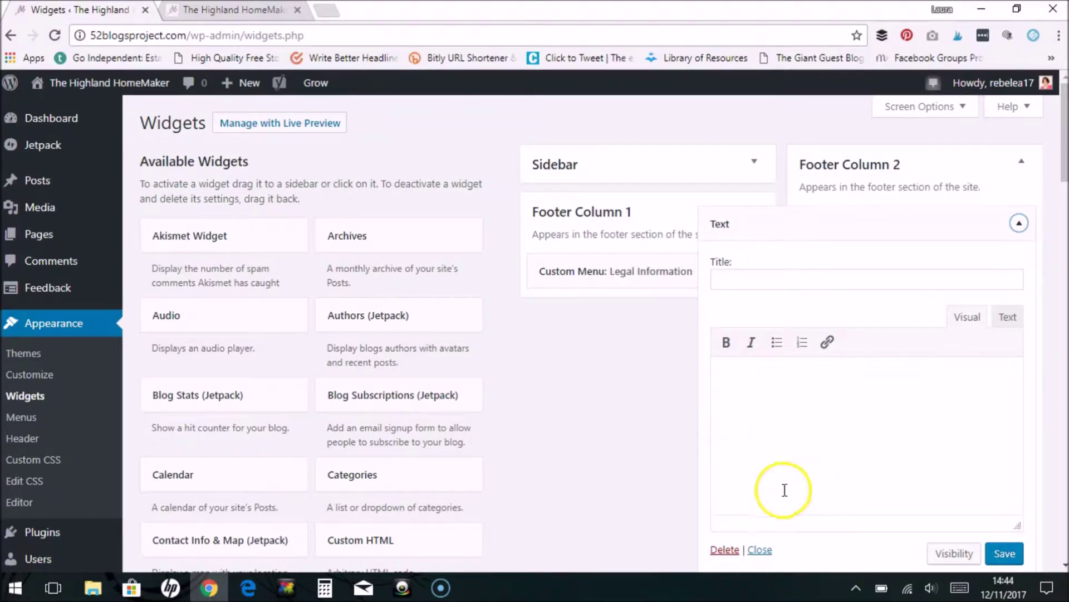
Title the Text widget 'Get in touch' and add a questions-or-comments line with a contact e-mail
left_click(751, 273)
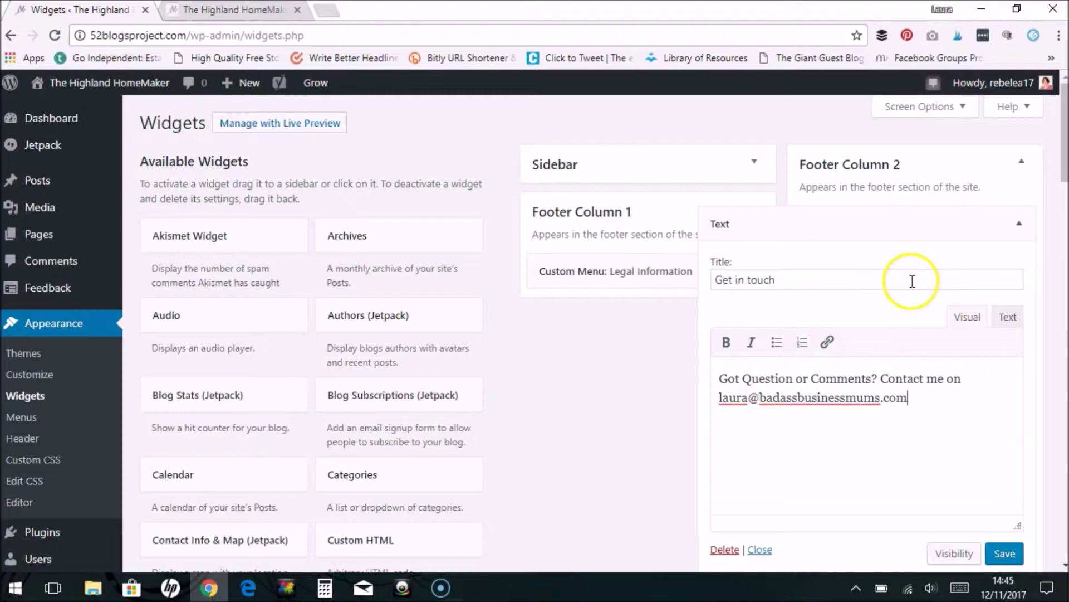
scroll(1061, 184, "down", 2)
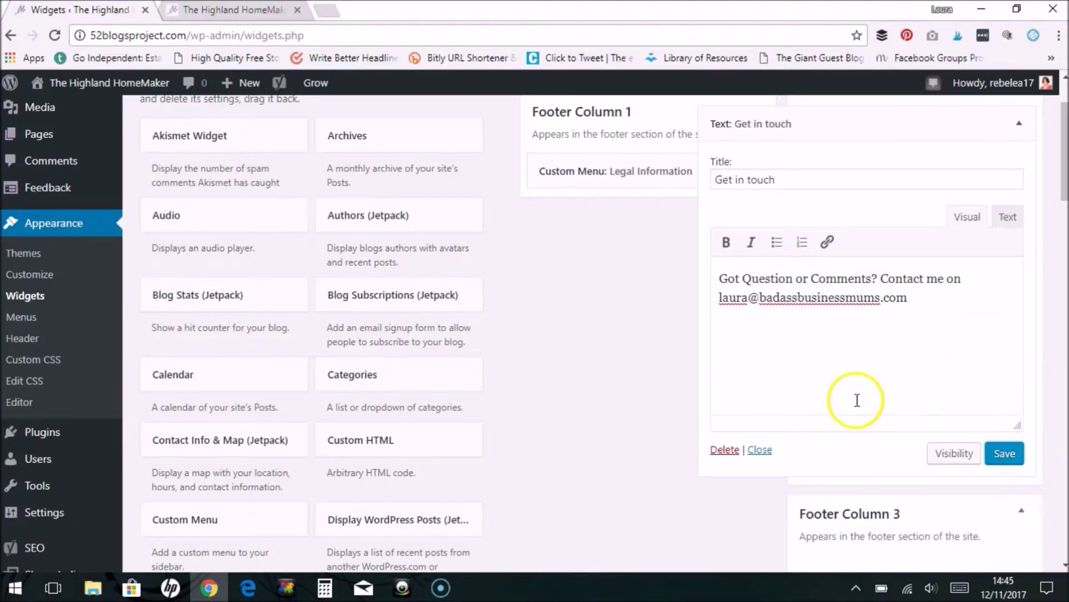
left_click(1020, 126)
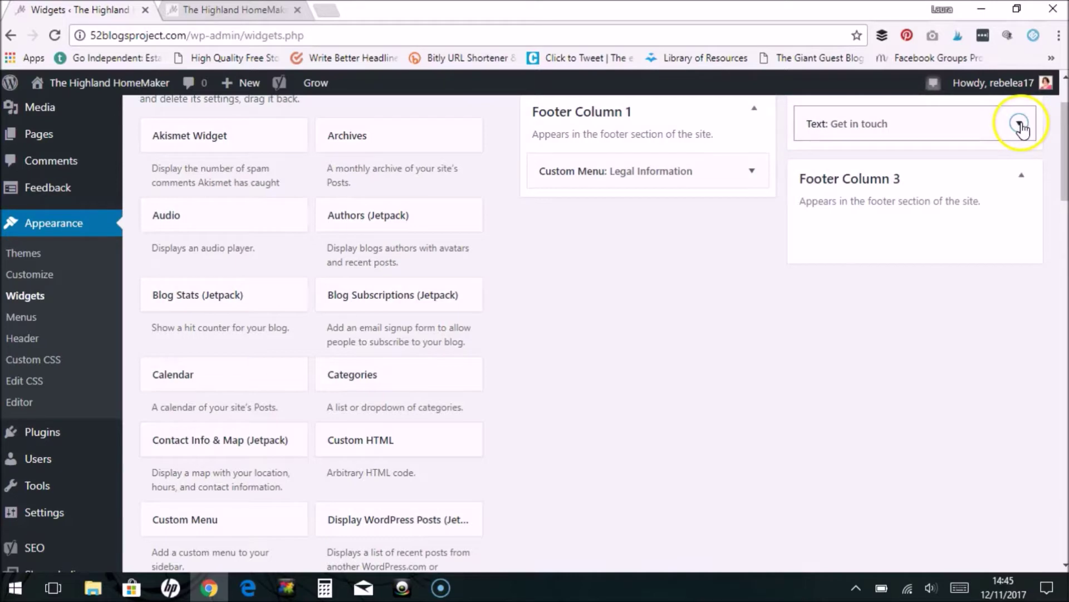
Place a Social Icons by WPZOOM widget, titled 'Follow us', beneath Get in touch in Footer Column 2
scroll(1061, 151, "up", 1)
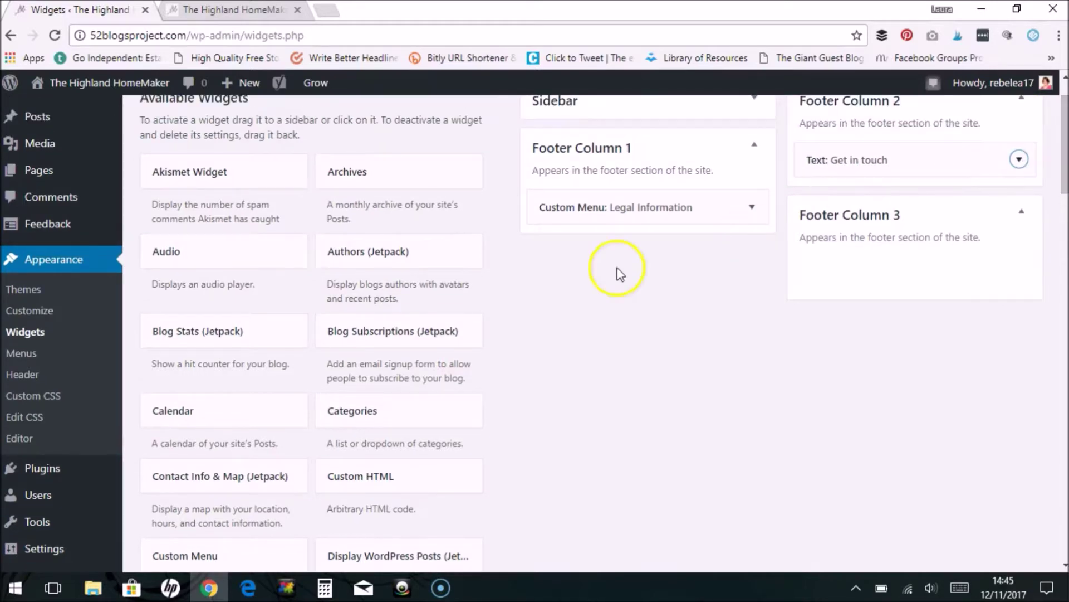
left_click_drag(1061, 163, 1032, 385)
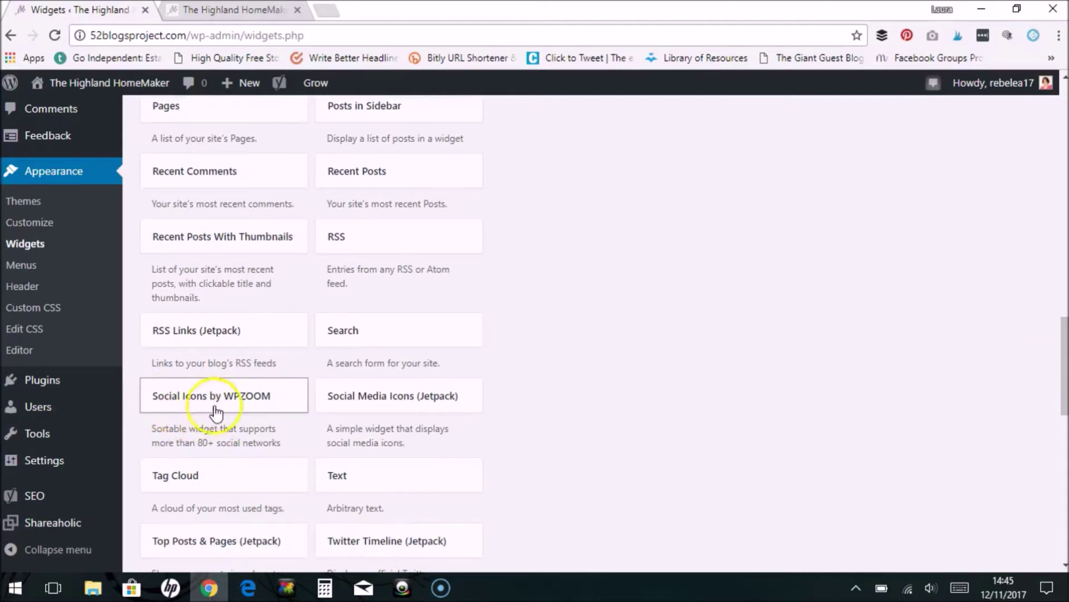
left_click_drag(228, 399, 852, 29)
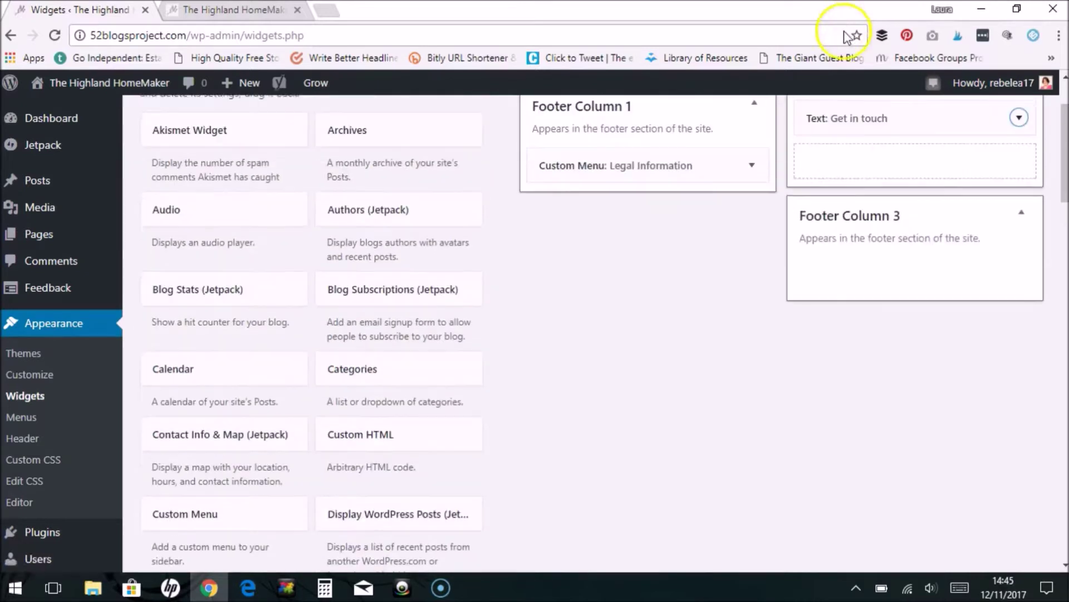
left_click_drag(861, 227, 894, 261)
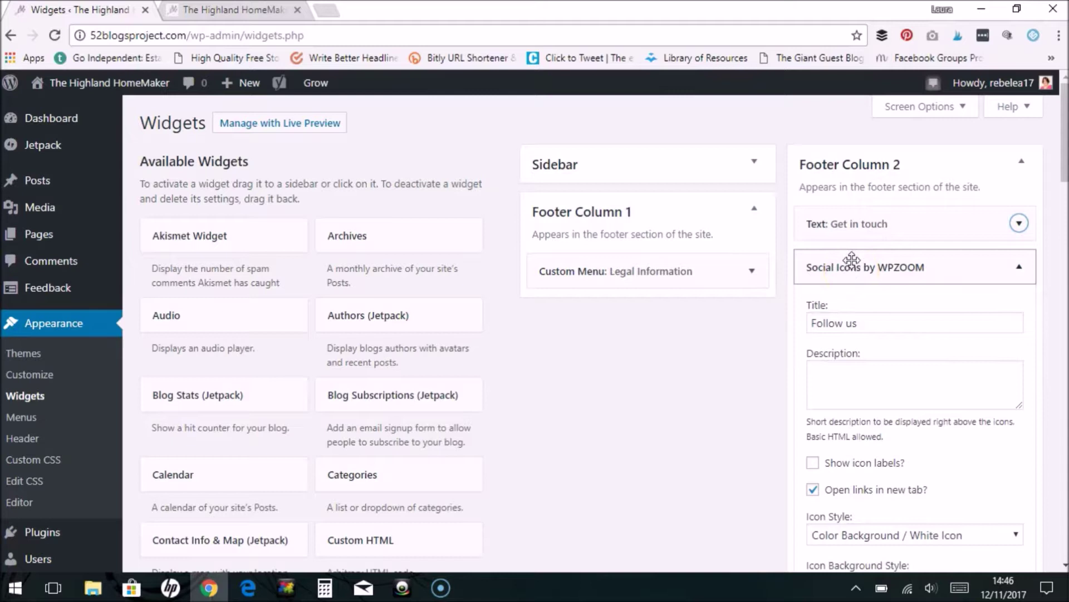
mouse_move(852, 260)
left_mouse_down()
mouse_move(853, 209)
mouse_move(853, 269)
left_mouse_up()
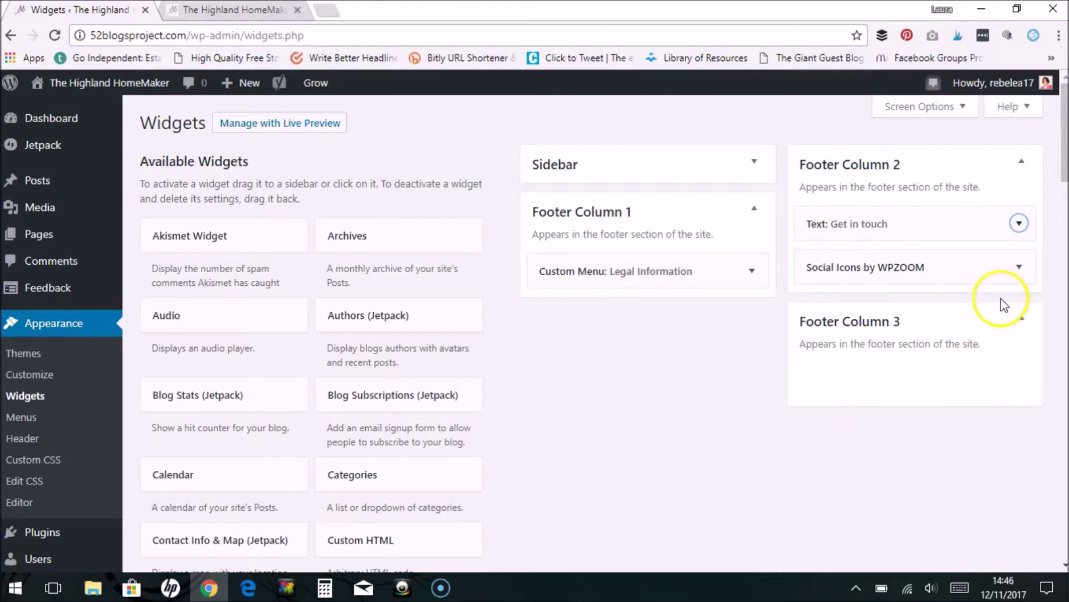
Set the colour of all the social icons to black (#000000)
left_click(1019, 270)
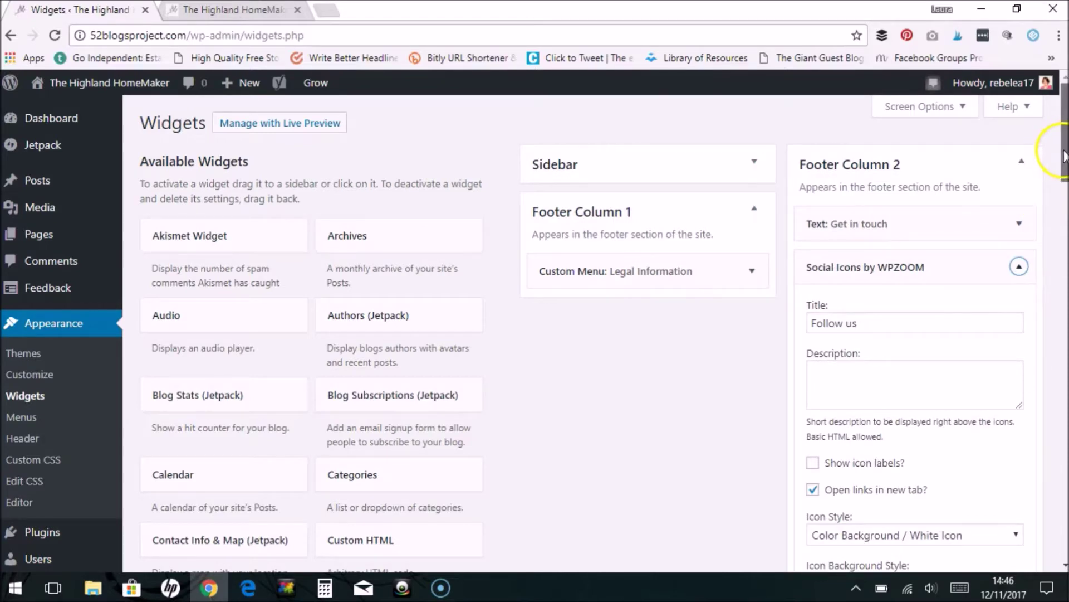
left_click_drag(1064, 156, 1058, 223)
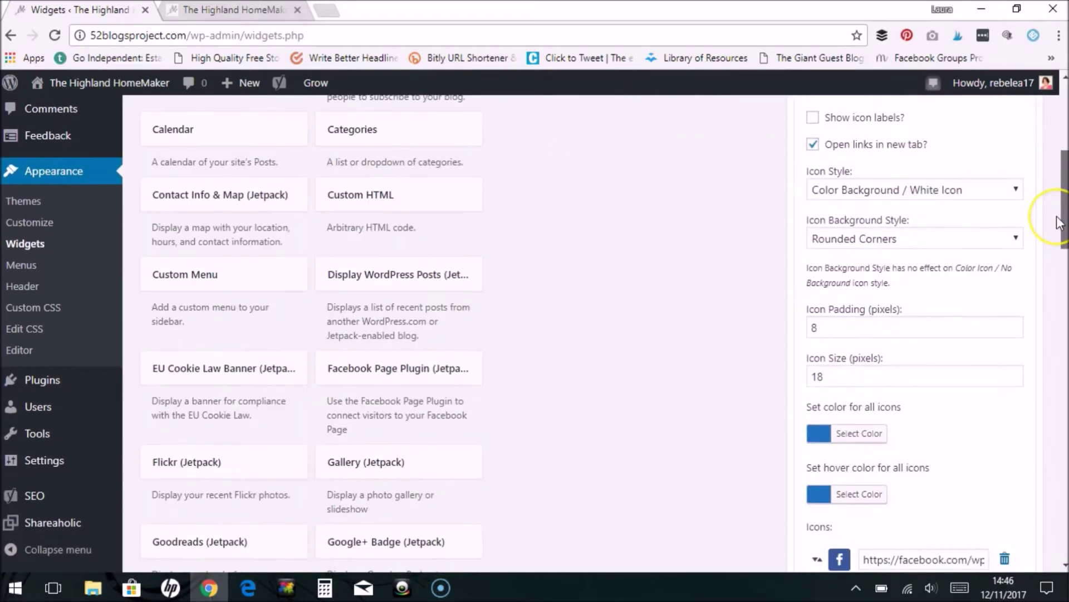
left_click(844, 433)
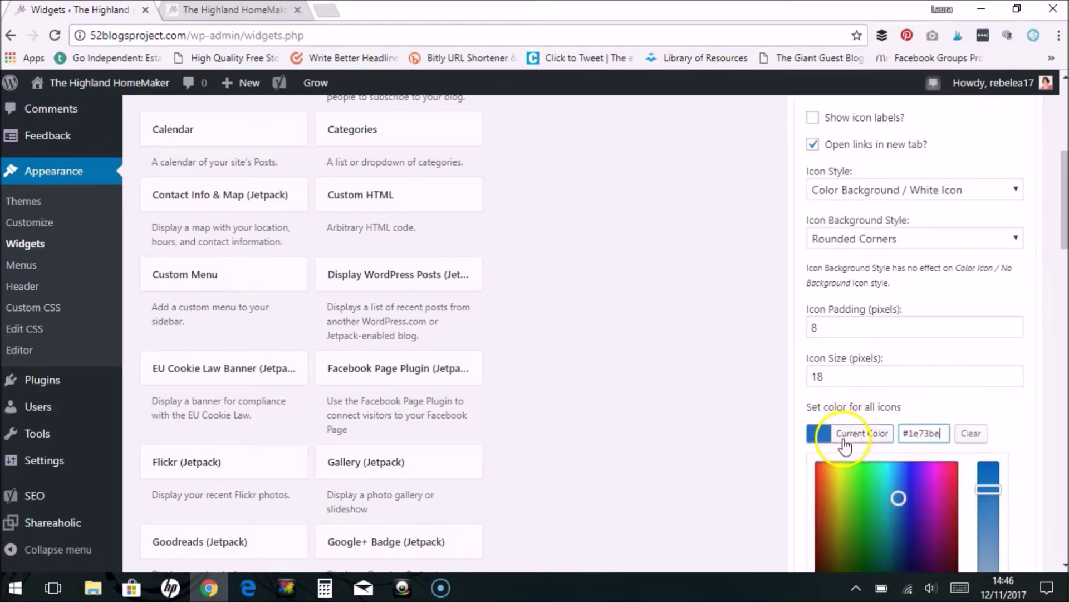
left_click_drag(1067, 212, 1057, 253)
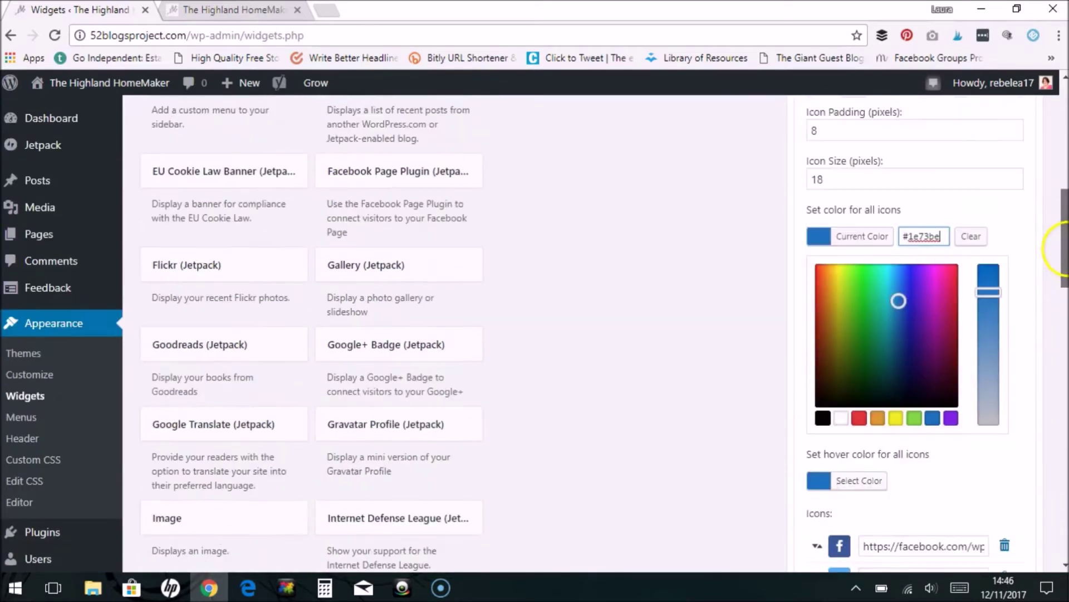
left_click(824, 418)
Set the icons' hover colour to a near-black dark grey, #232323
left_click(1018, 225)
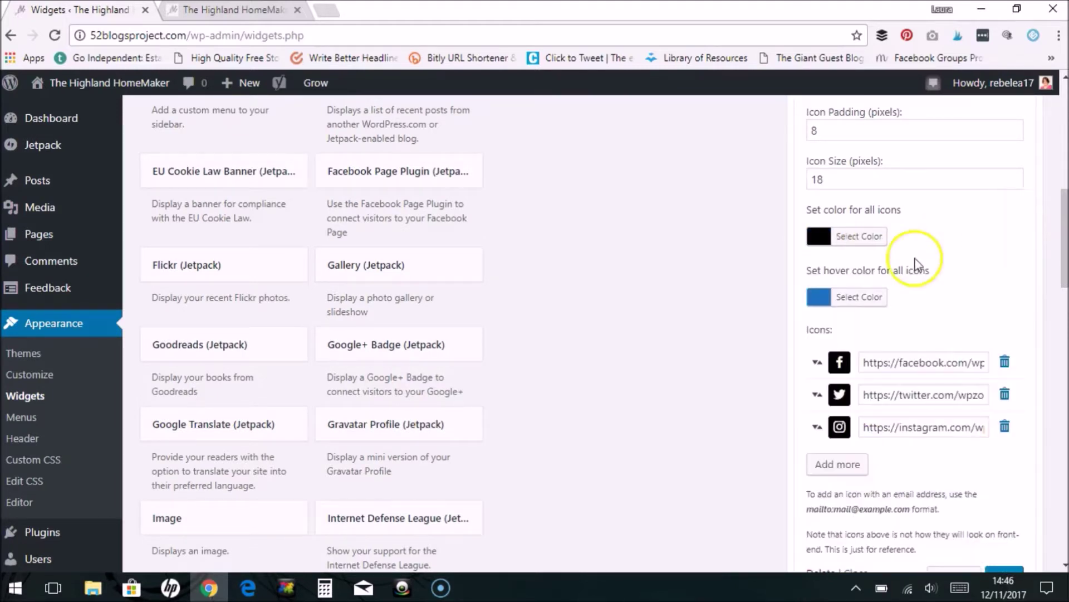
left_click(852, 296)
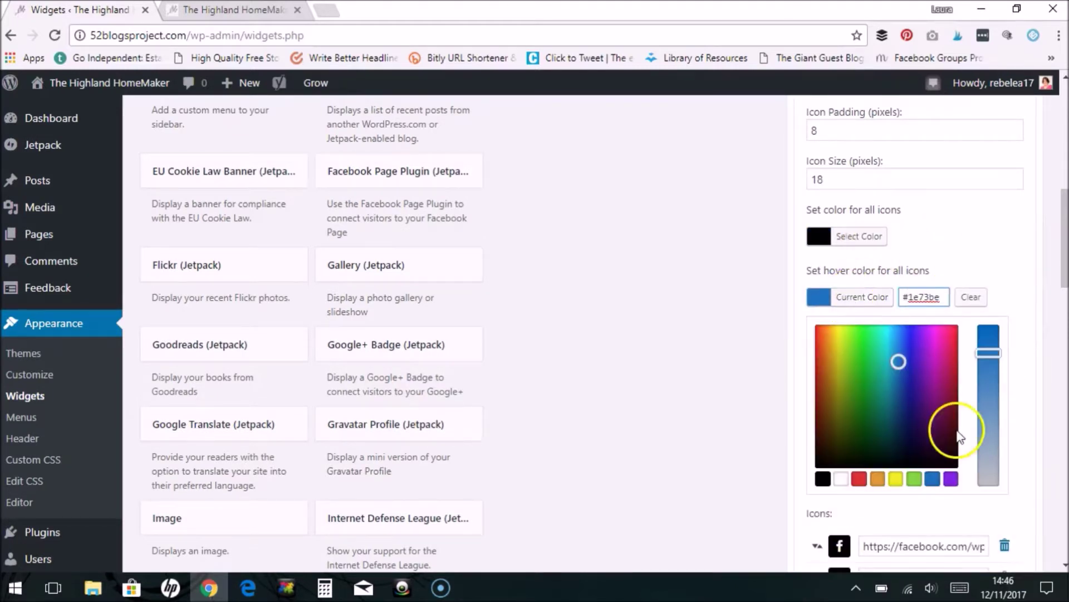
left_click(823, 478)
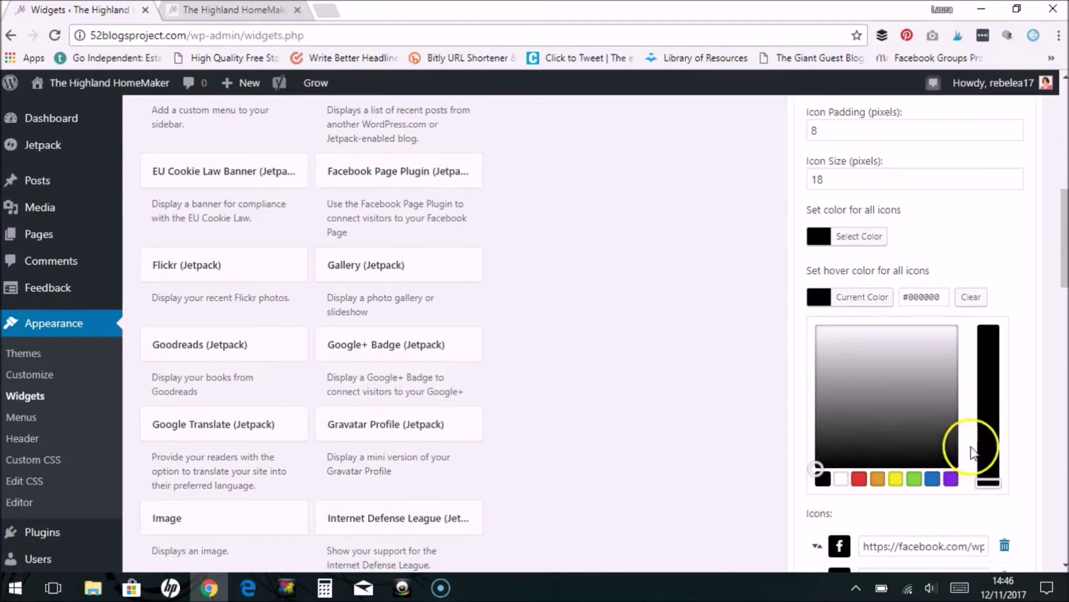
left_click(948, 448)
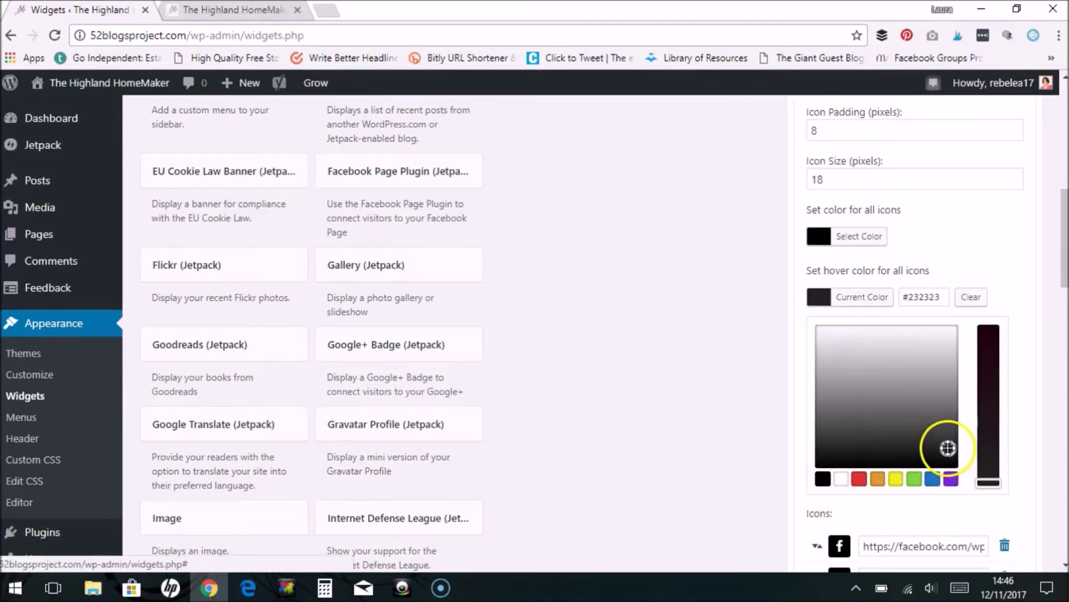
left_click(948, 434)
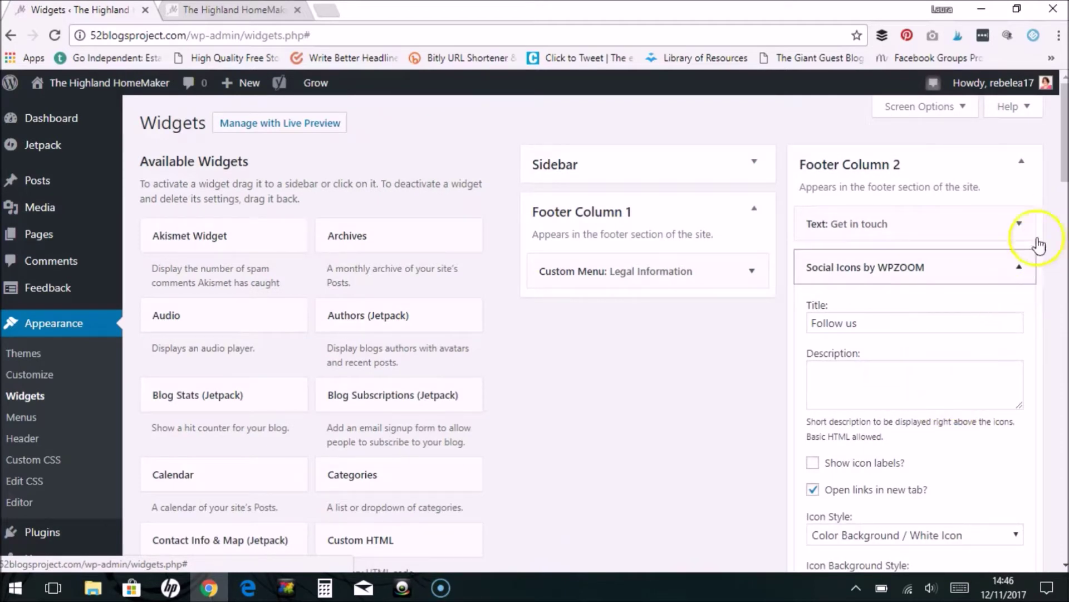
Replace the 'Follow us' title with 'Get Social' and save the social icons widget
scroll(1065, 193, "down", 1)
mouse_move(1065, 197)
left_mouse_down()
mouse_move(1061, 254)
mouse_move(1053, 192)
left_mouse_up()
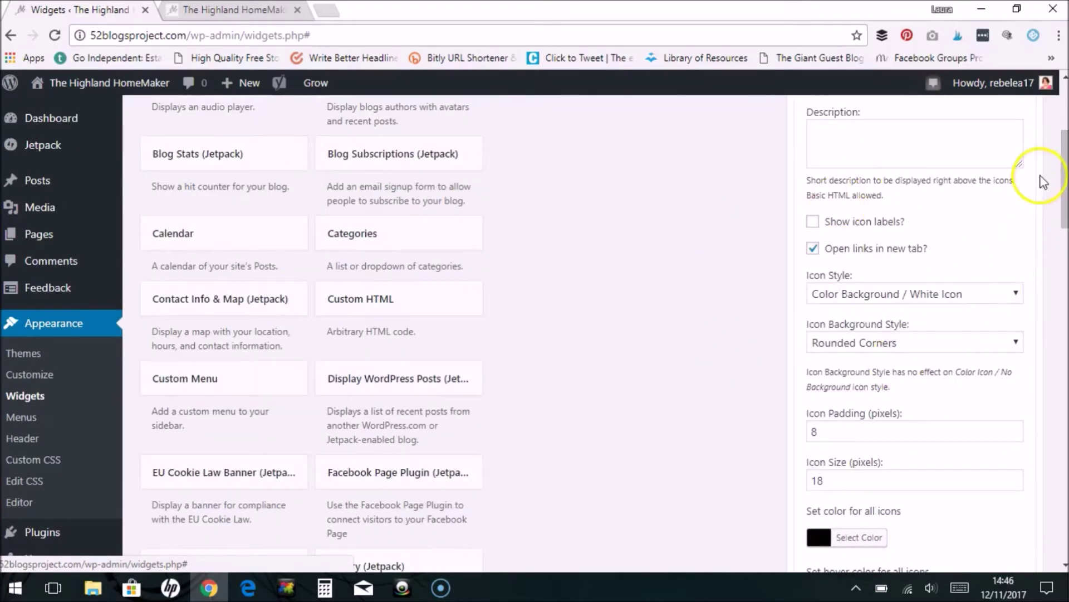
left_click_drag(1056, 238, 1058, 273)
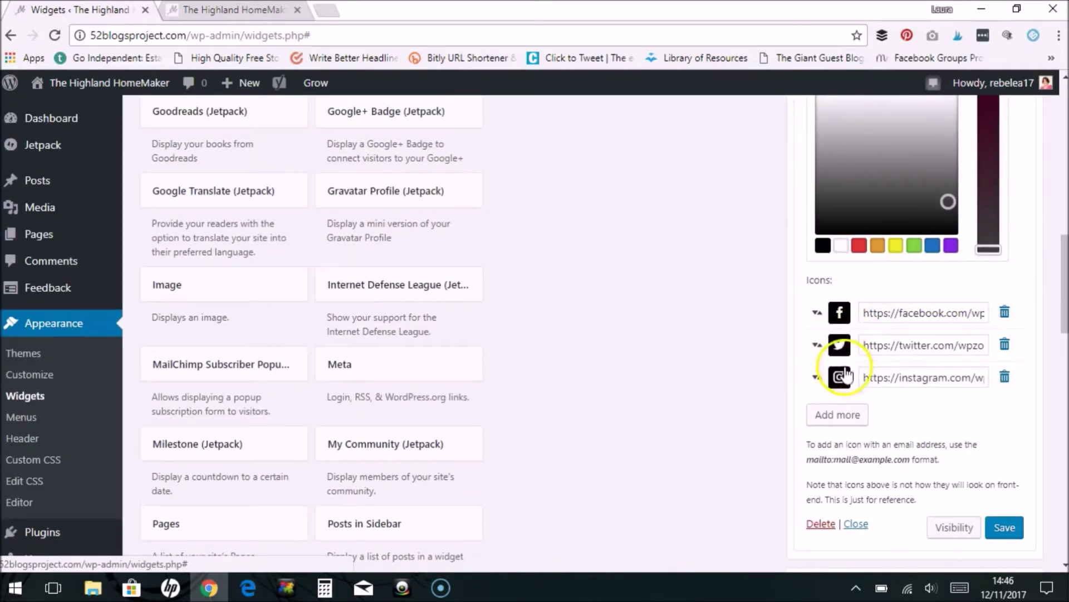
left_click_drag(1063, 276, 1061, 144)
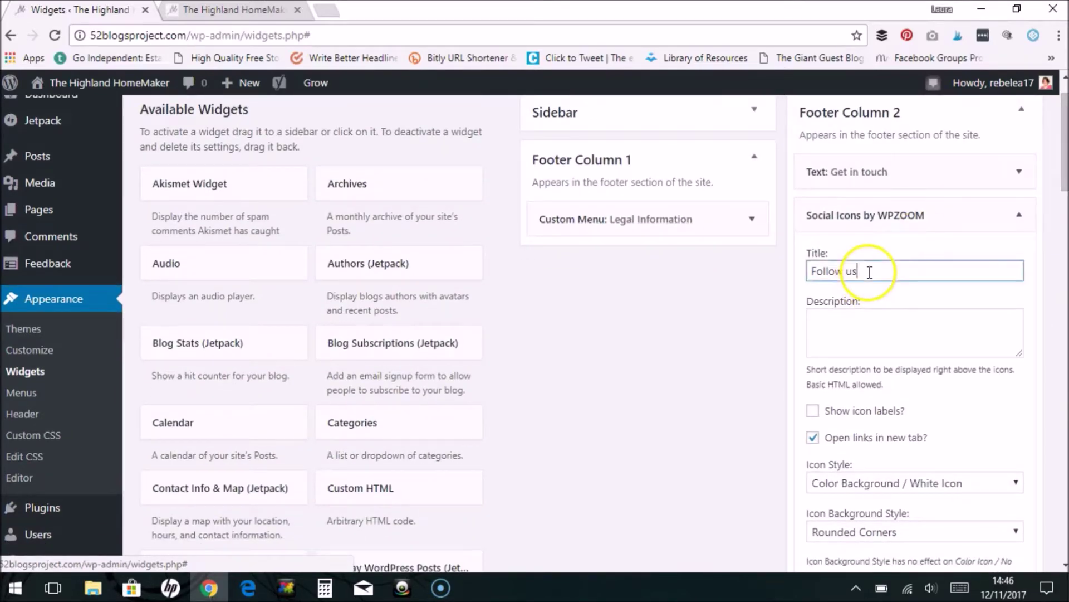
left_click_drag(870, 271, 784, 278)
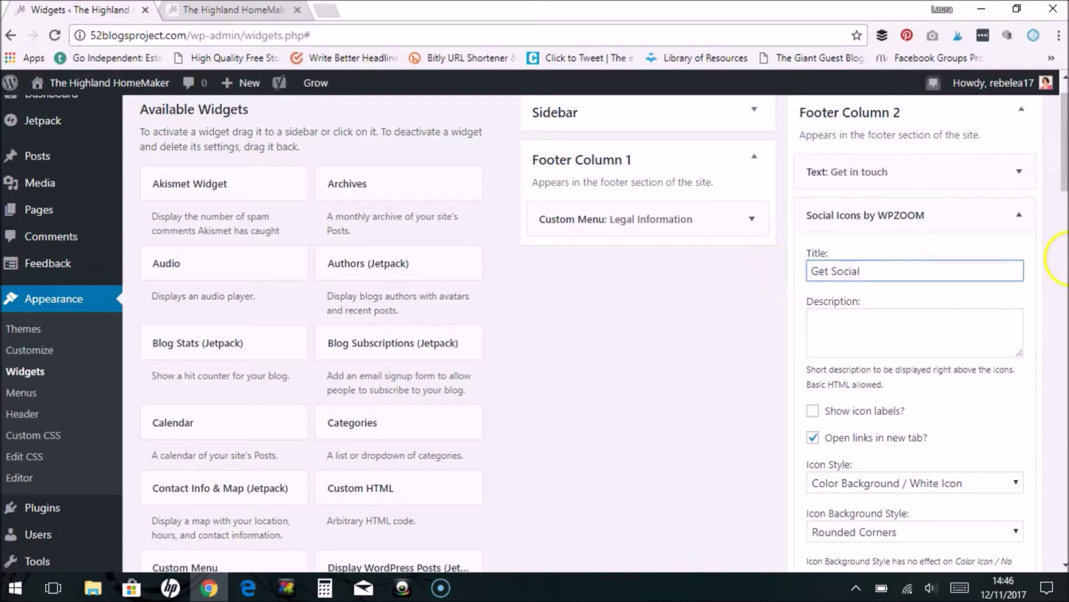
left_click_drag(1063, 136, 1051, 299)
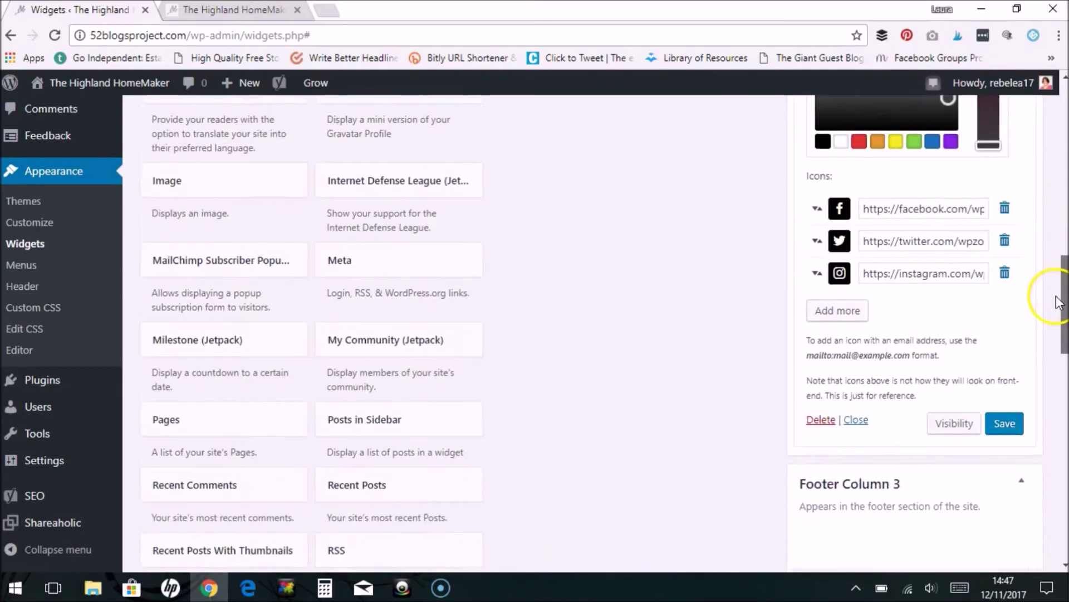
left_click(999, 411)
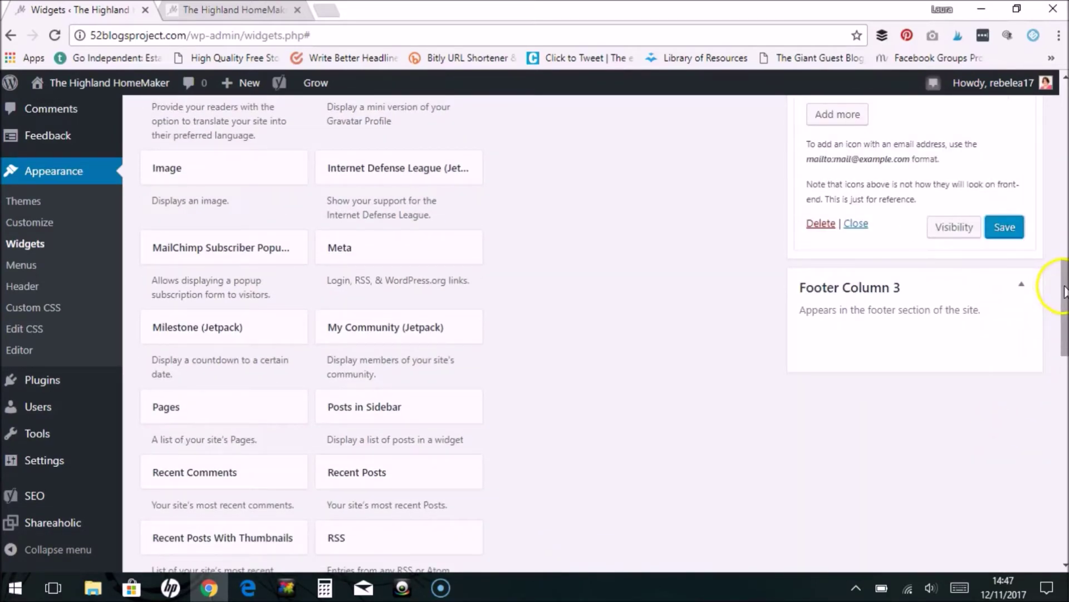
left_click_drag(1064, 290, 1064, 112)
Collapse Footer Column 2 and place a Recent Posts widget into Footer Column 3
left_click(1023, 162)
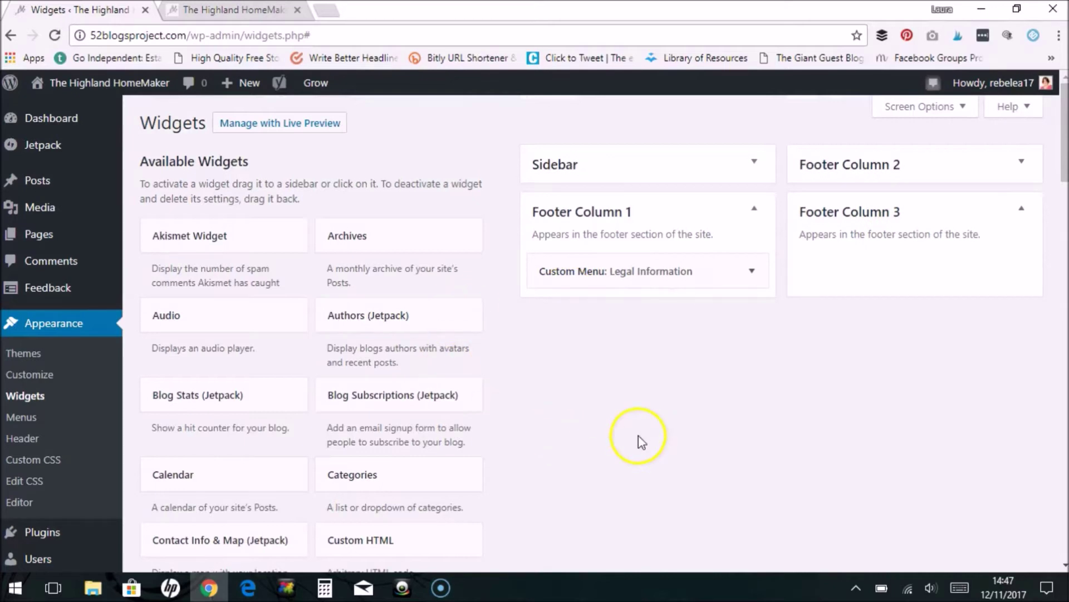
left_click_drag(1062, 134, 1051, 173)
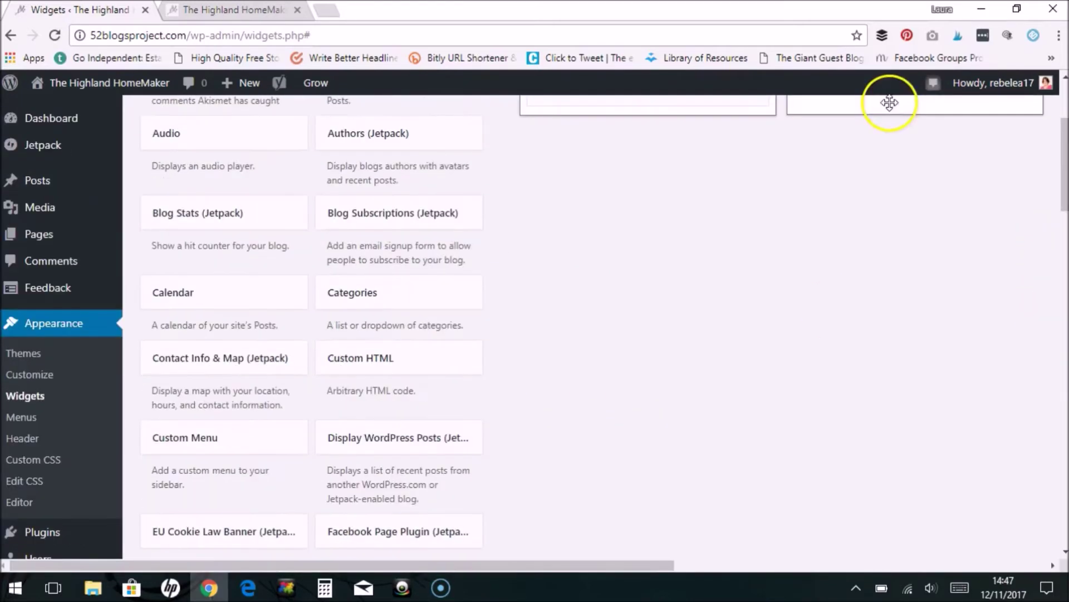
mouse_move(888, 100)
left_mouse_down()
mouse_move(888, 90)
mouse_move(889, 102)
left_mouse_up()
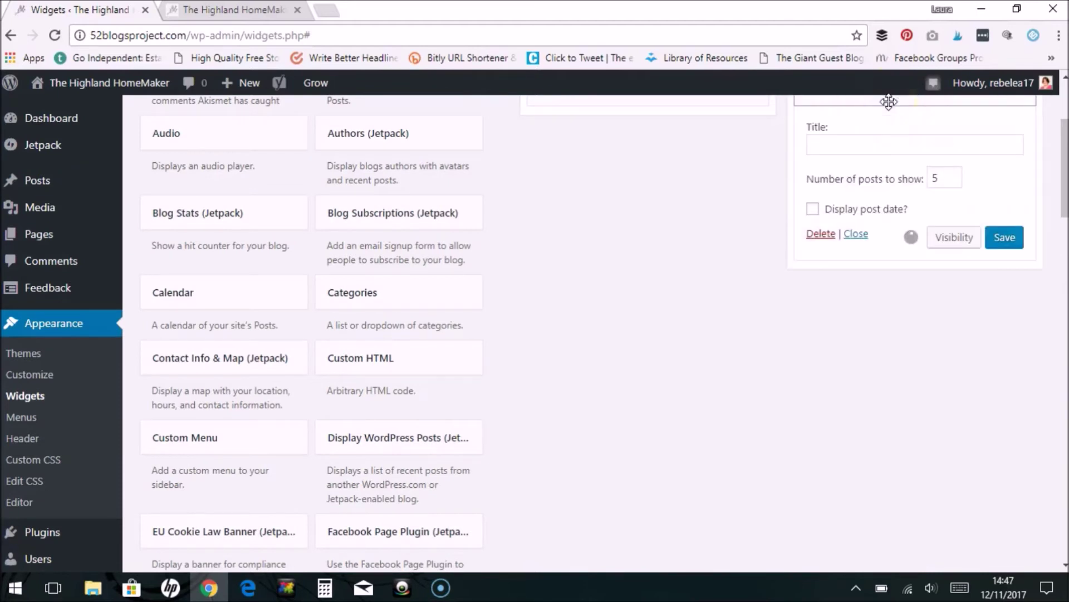
left_click_drag(1065, 166, 1065, 130)
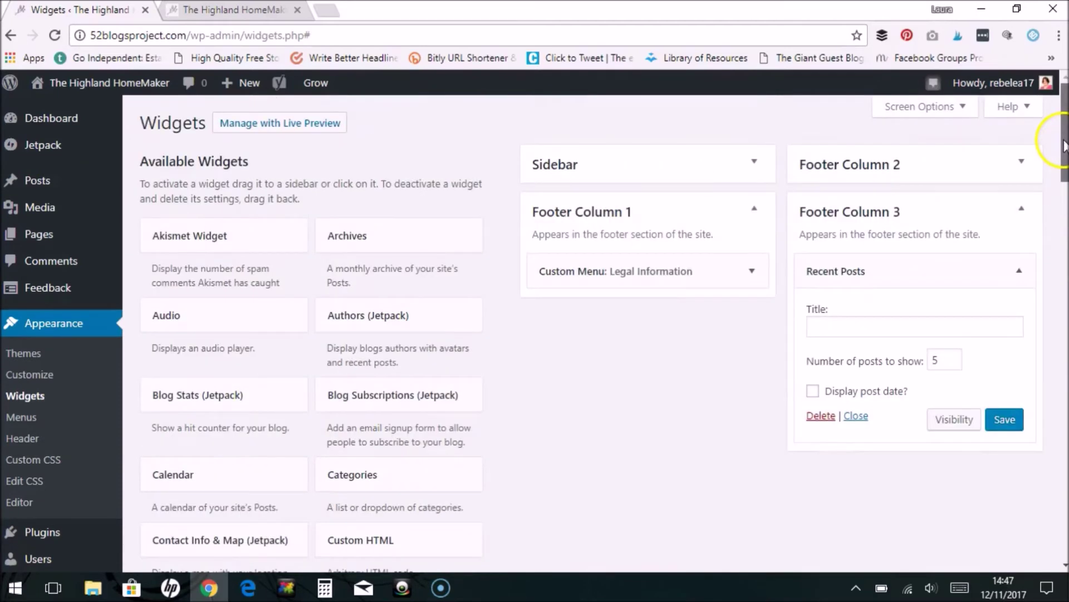
Title the widget 'Recent Posts', save it, and collapse its settings
left_click(846, 329)
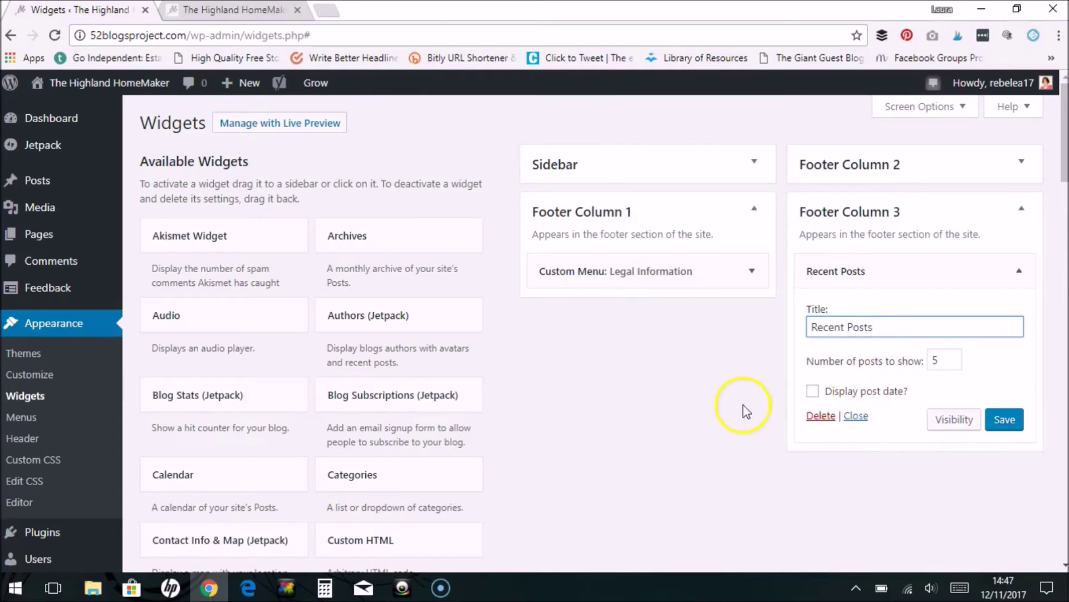
left_click(1005, 422)
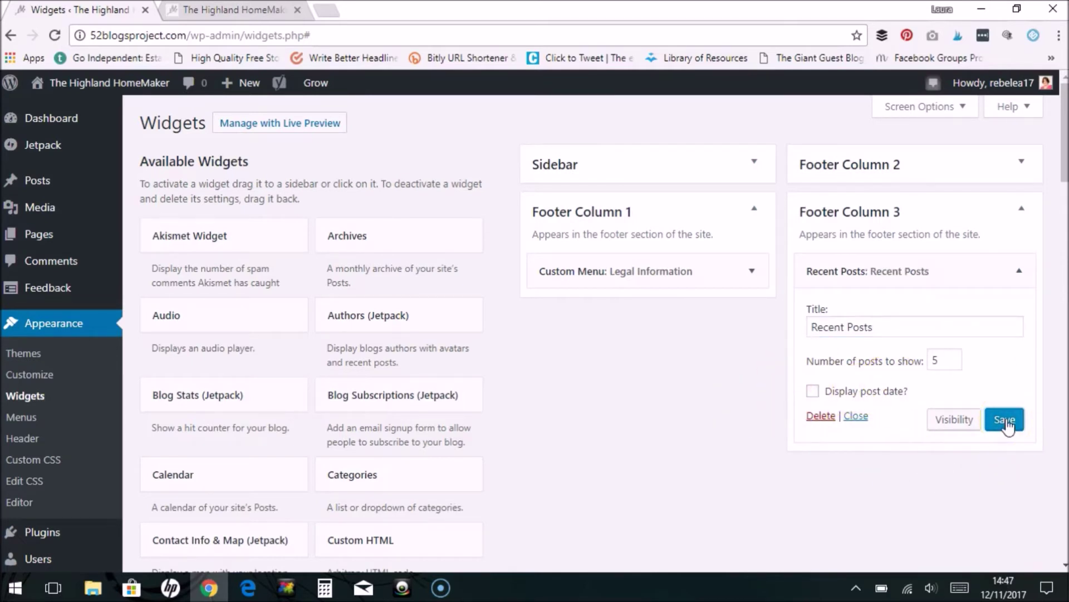
left_click(1019, 272)
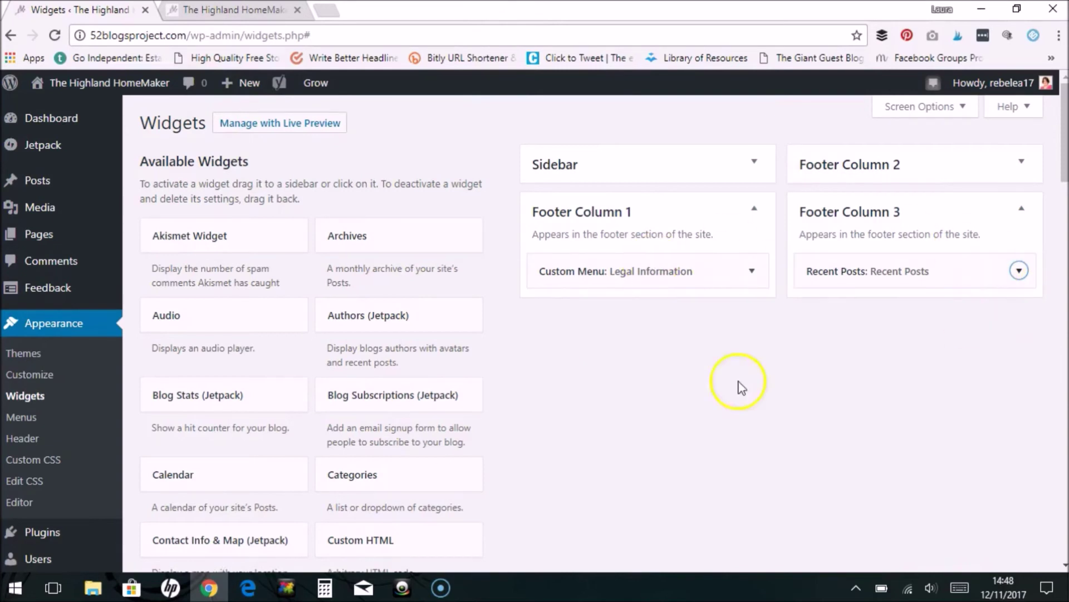
Reload the live site tab and check its footer for Legal Information, Get in touch, Get Social and Recent Posts
left_click(241, 12)
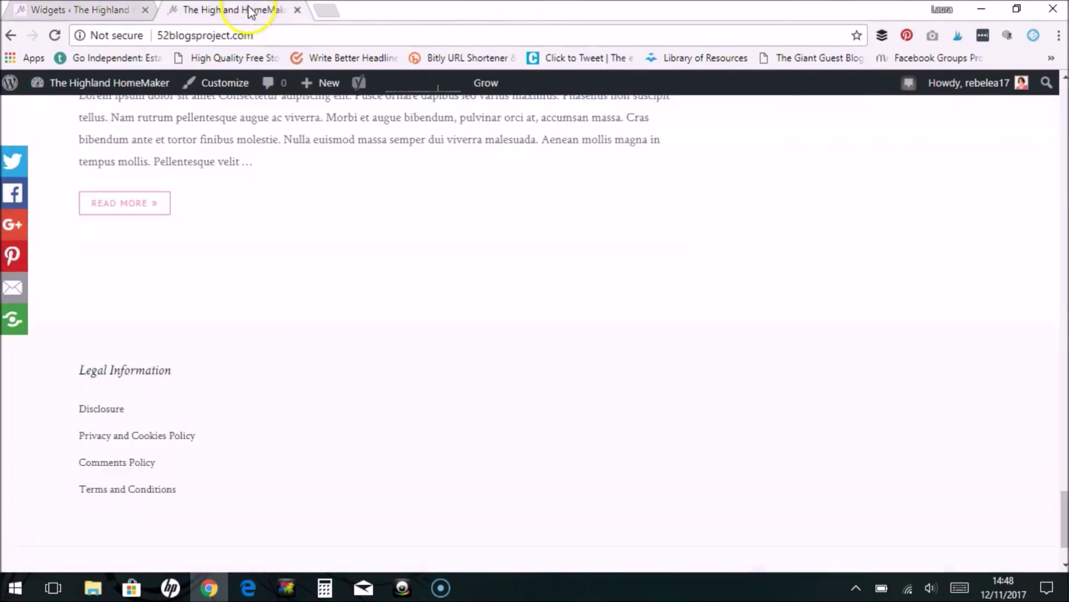
left_click(55, 35)
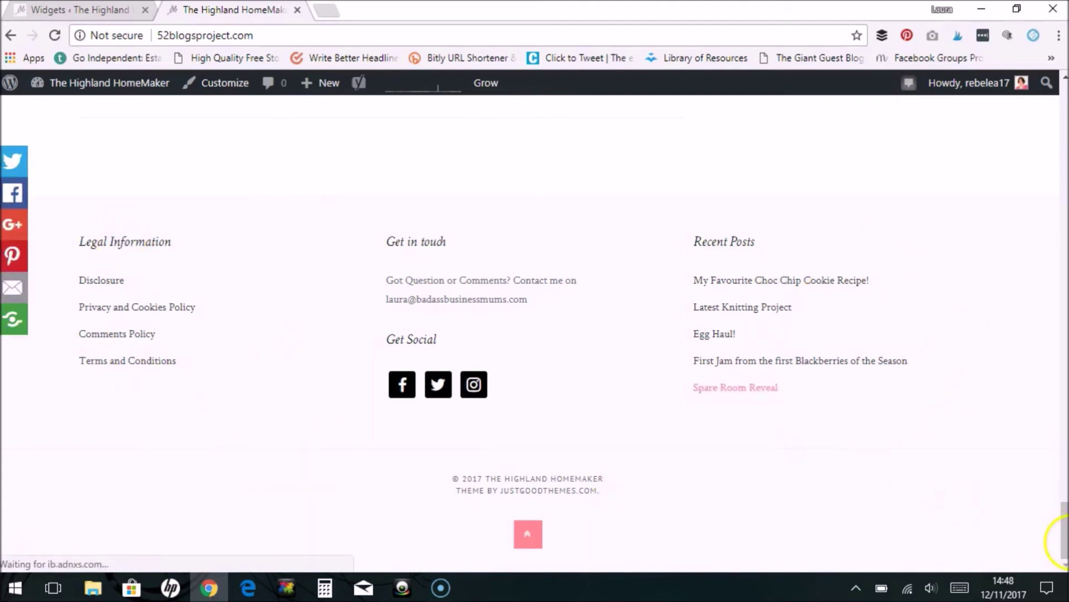
scroll(1061, 518, "up", 3)
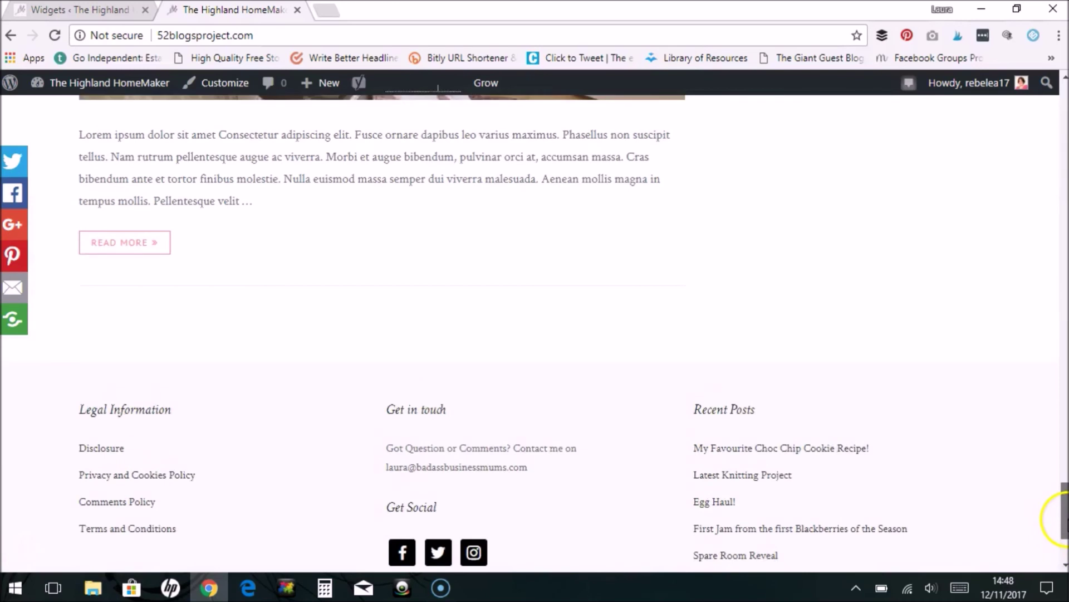
left_click_drag(1061, 518, 1061, 537)
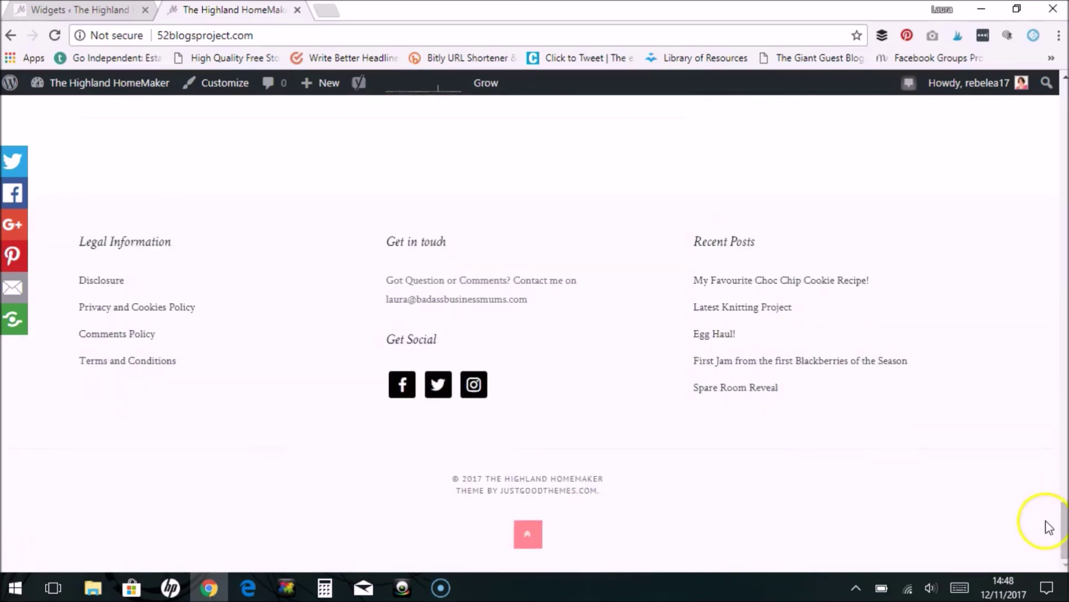
left_click_drag(1057, 525, 1061, 95)
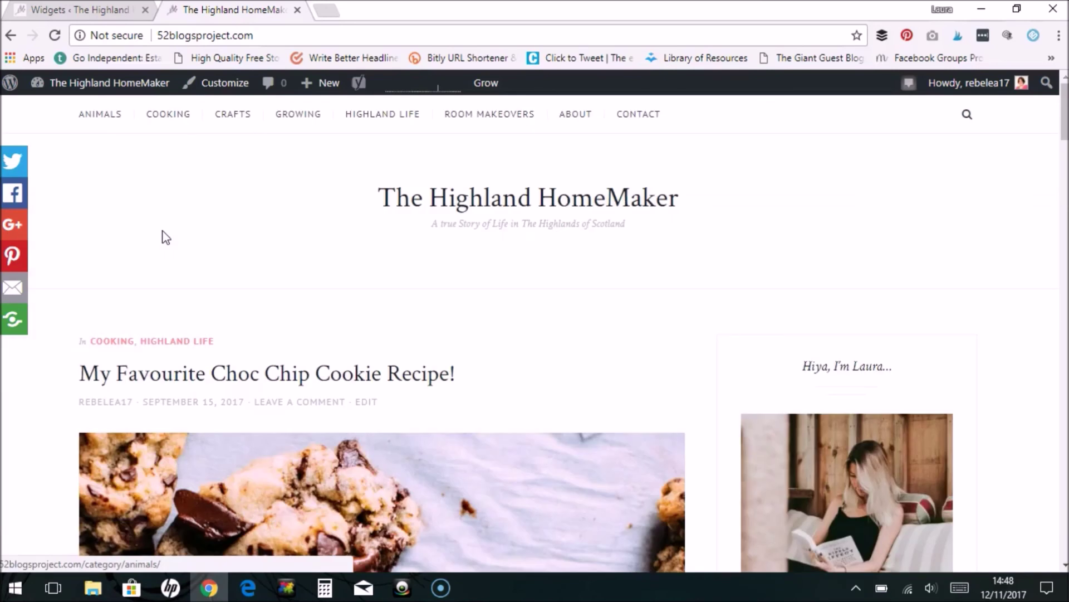